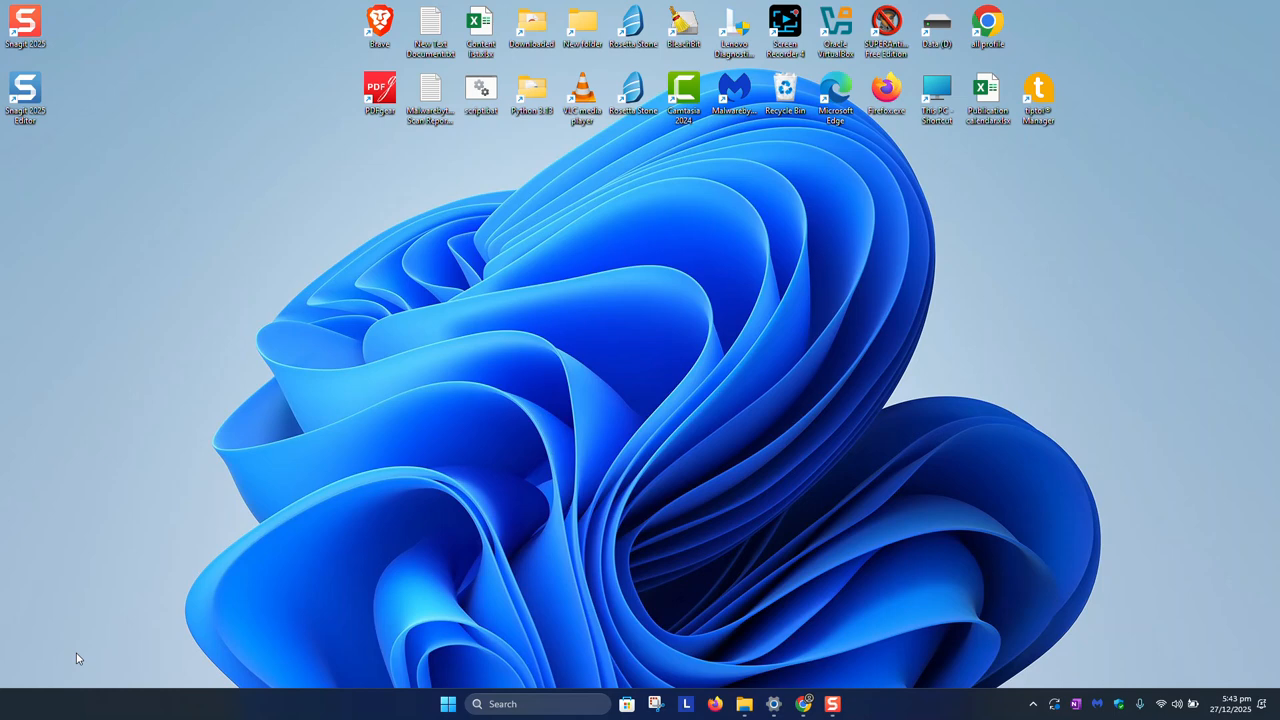
Open Chrome, go to kali.org and open the Kali Linux download page
click(812, 704)
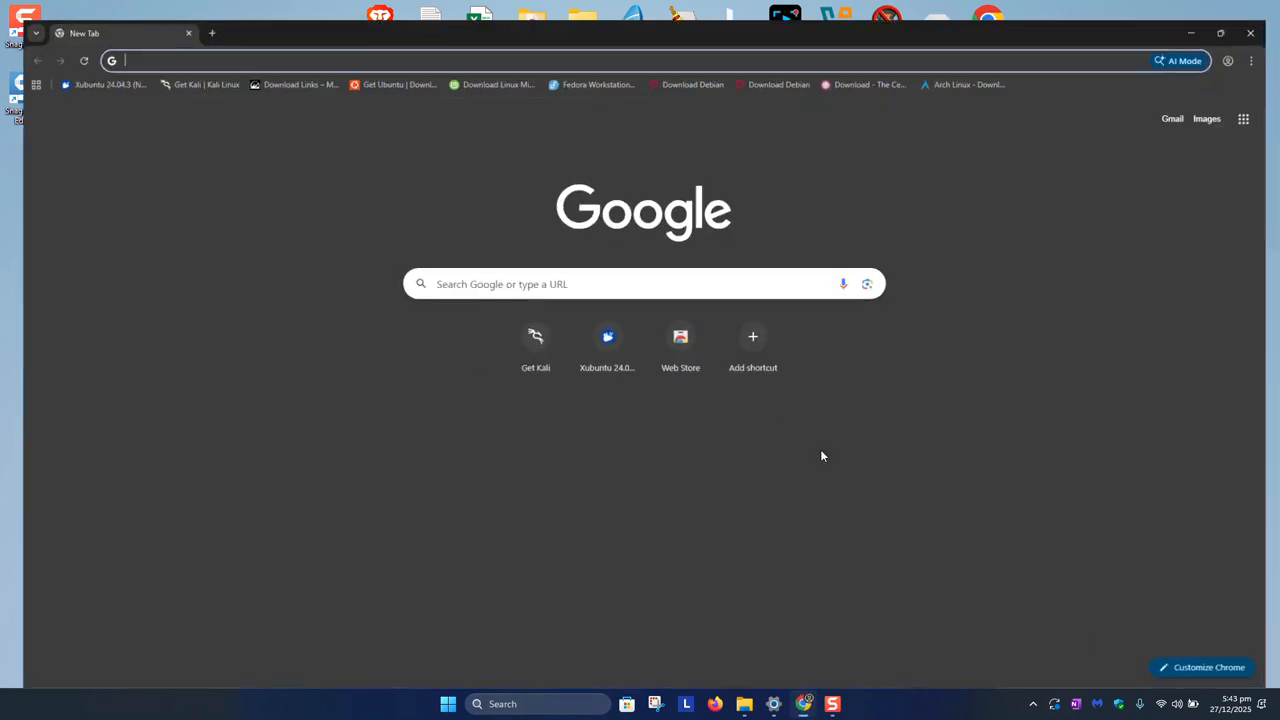
text(kali)
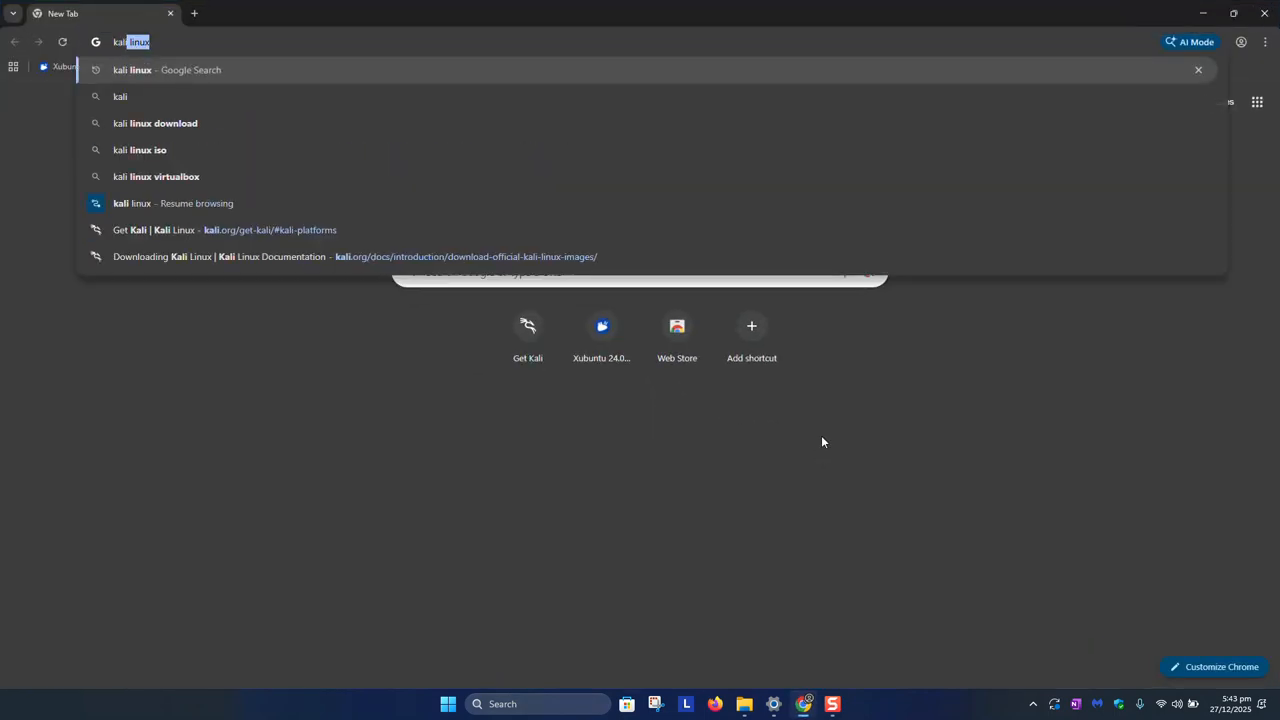
text(.org)
key(Delete)
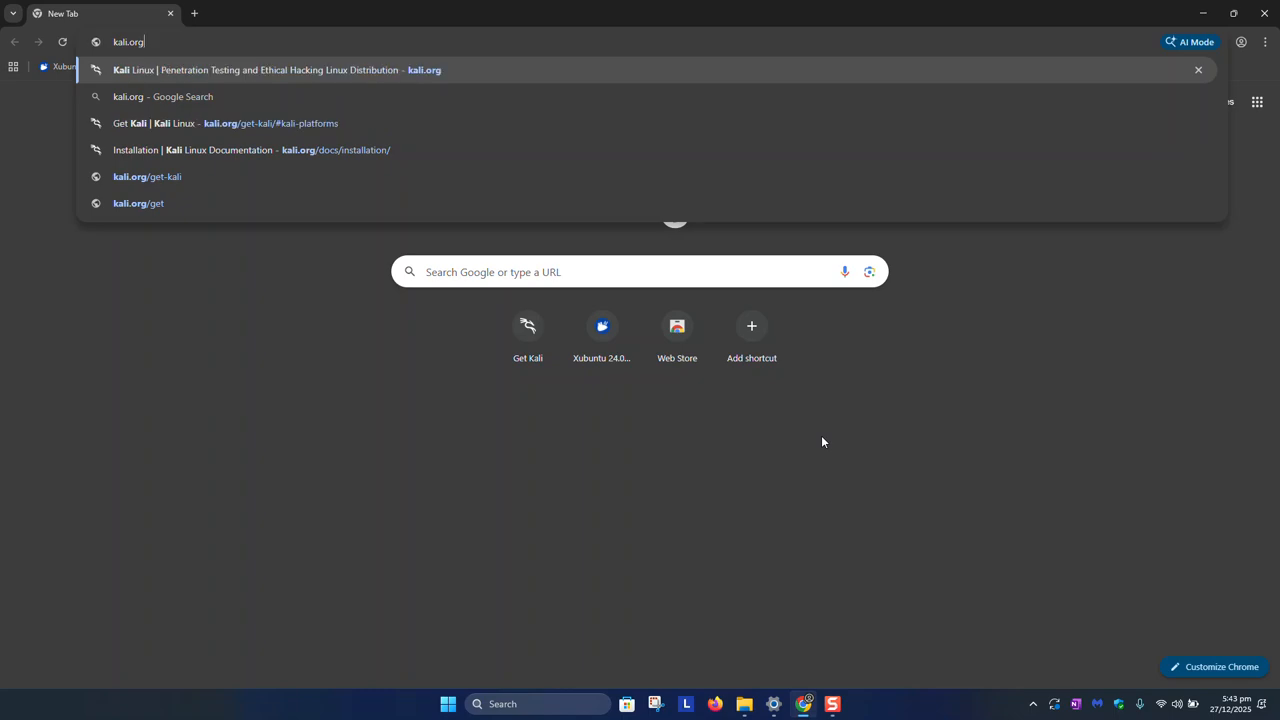
key(Return)
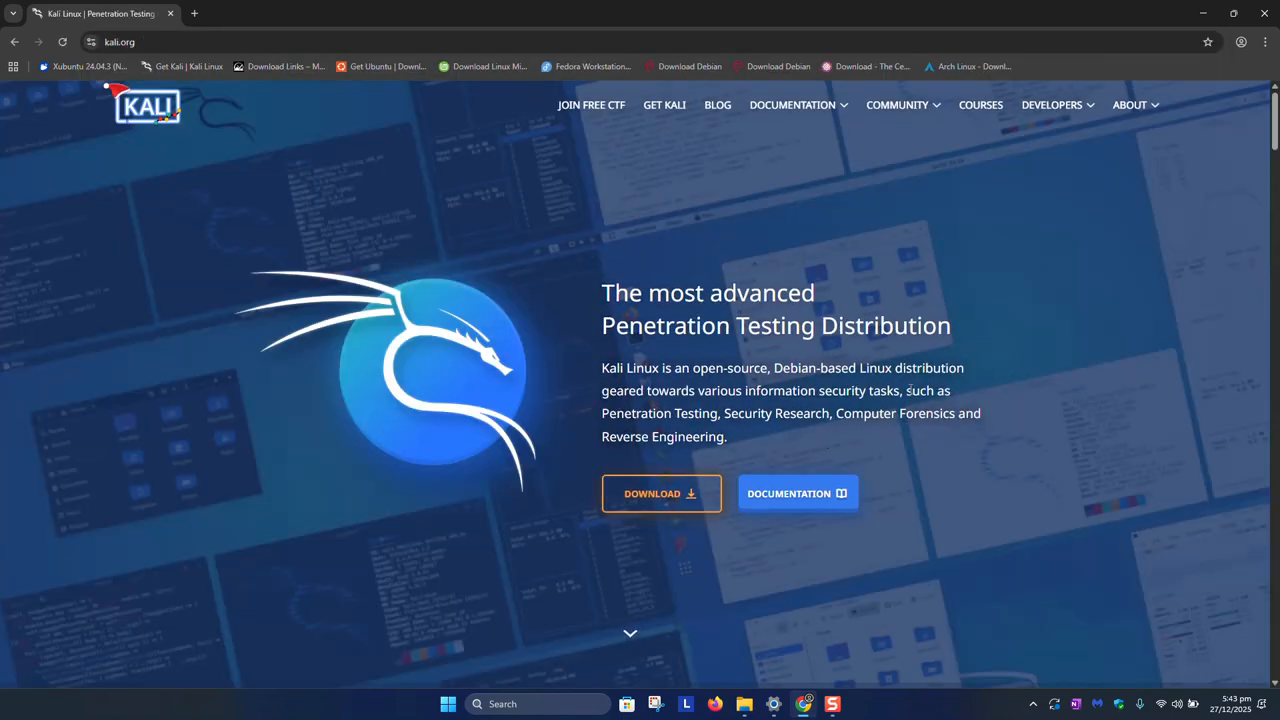
scroll(843, 385, down, 1)
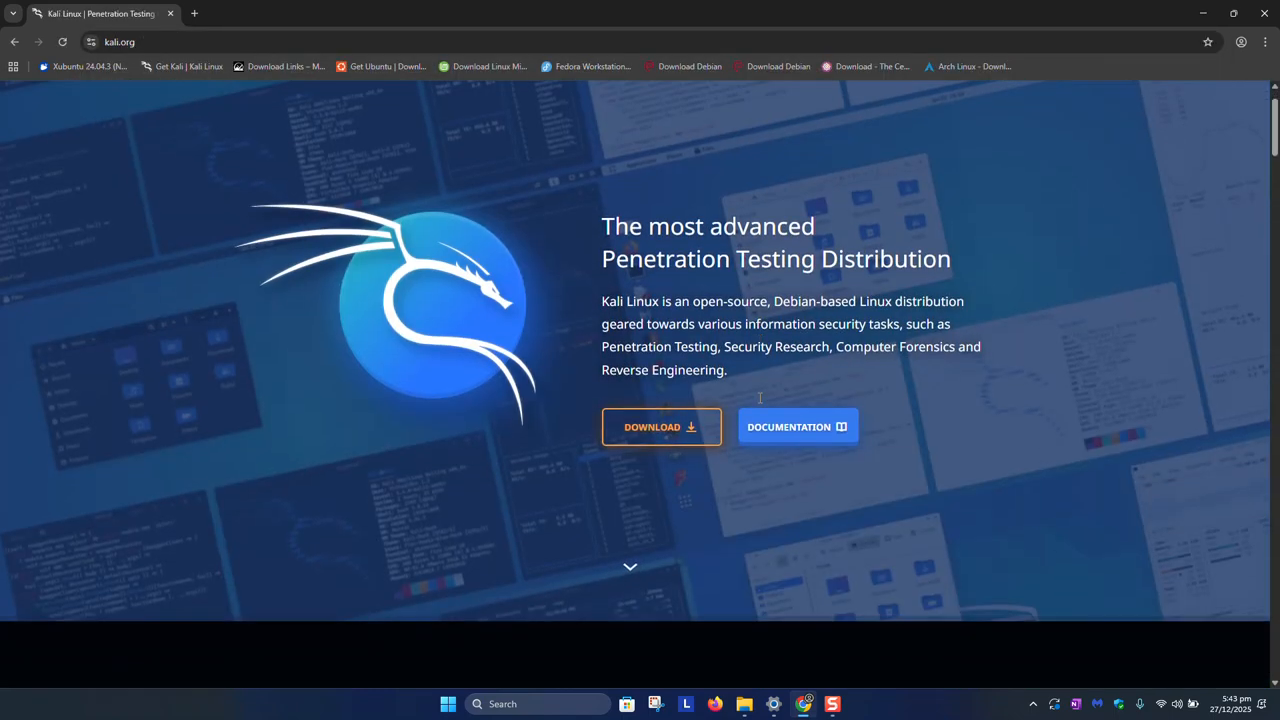
click(668, 442)
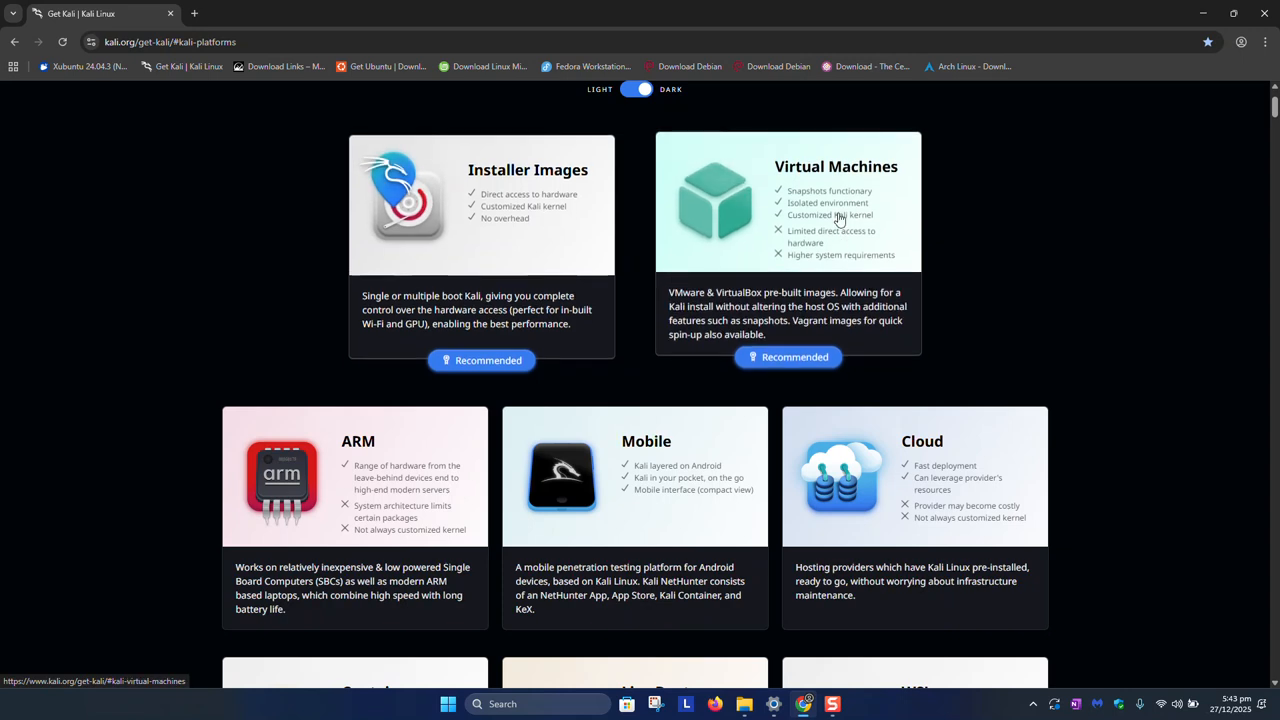
Review the Kali platform options and open the Installer Images section
scroll(838, 219, down, 2)
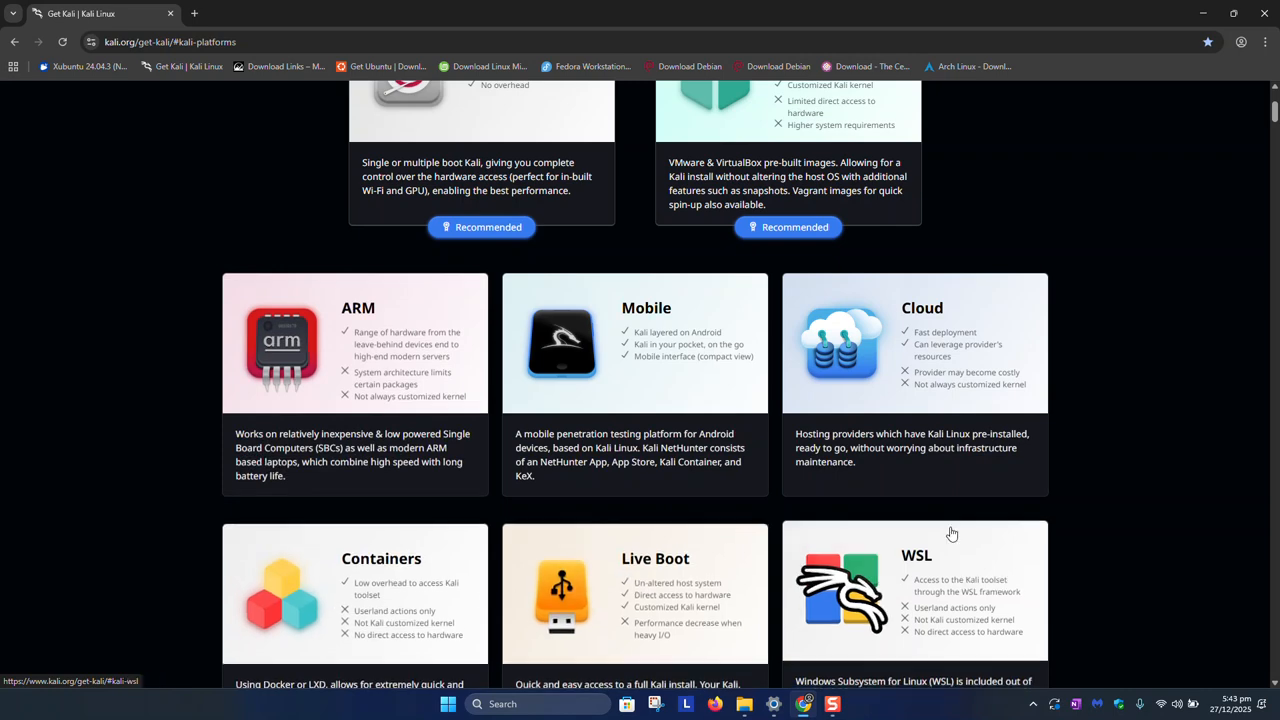
scroll(951, 534, down, 4)
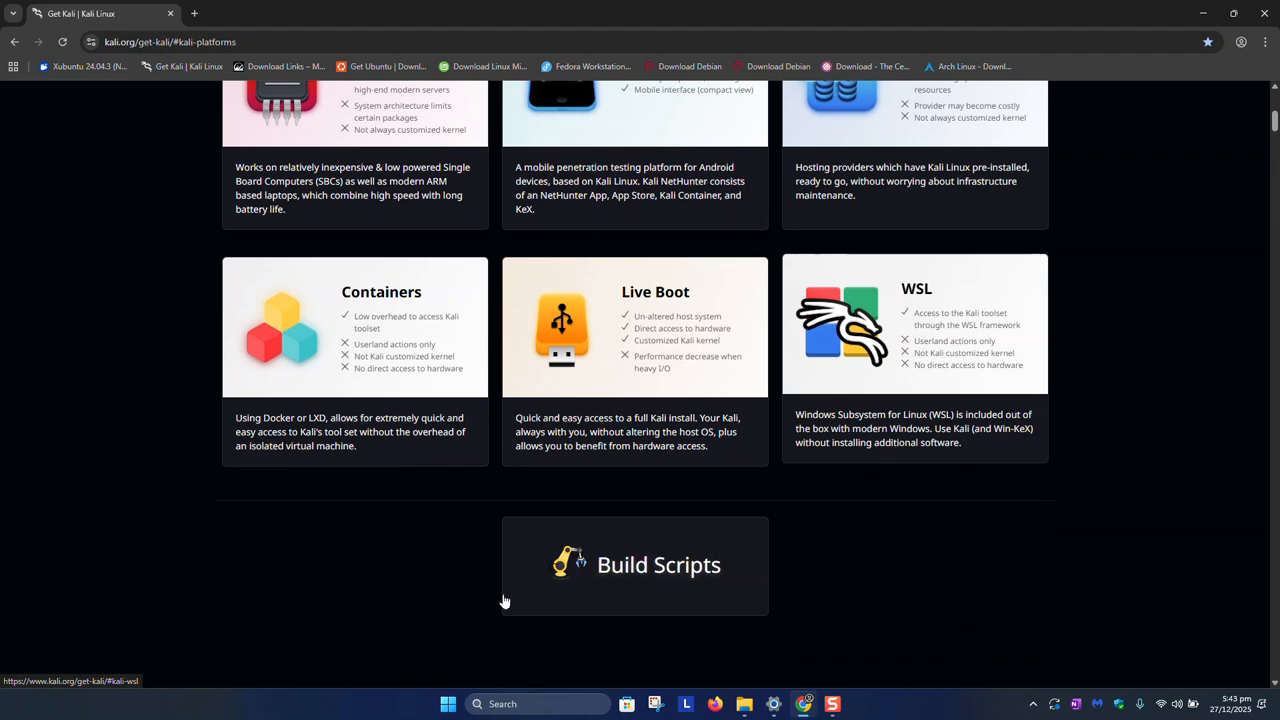
scroll(385, 413, up, 8)
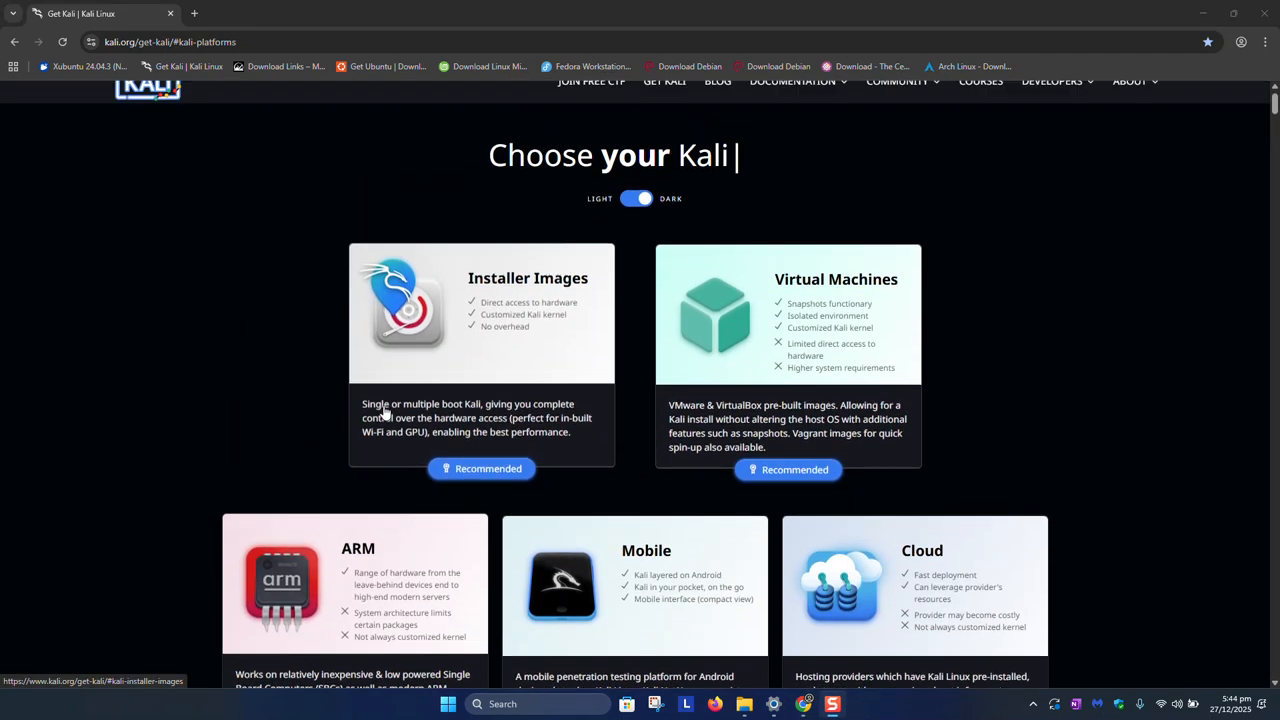
click(487, 300)
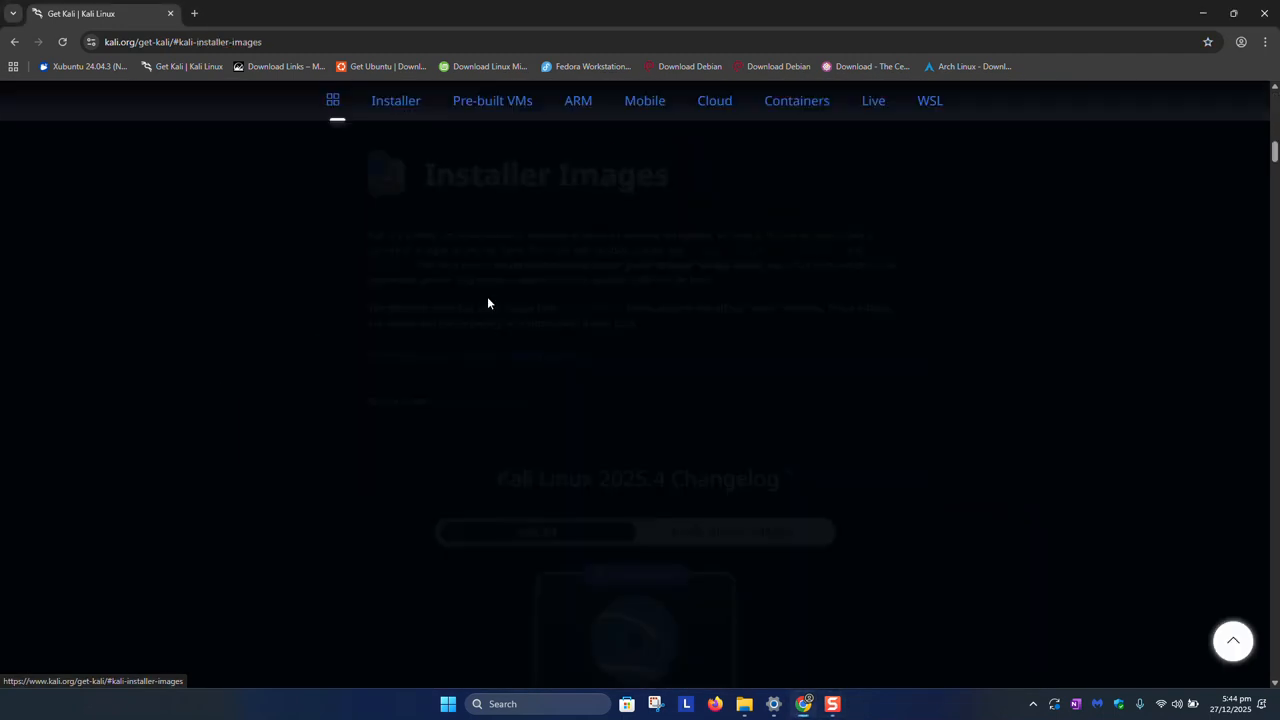
View the Apple Silicon (ARM64) installer images and return to the x86_64 images
scroll(632, 487, down, 1)
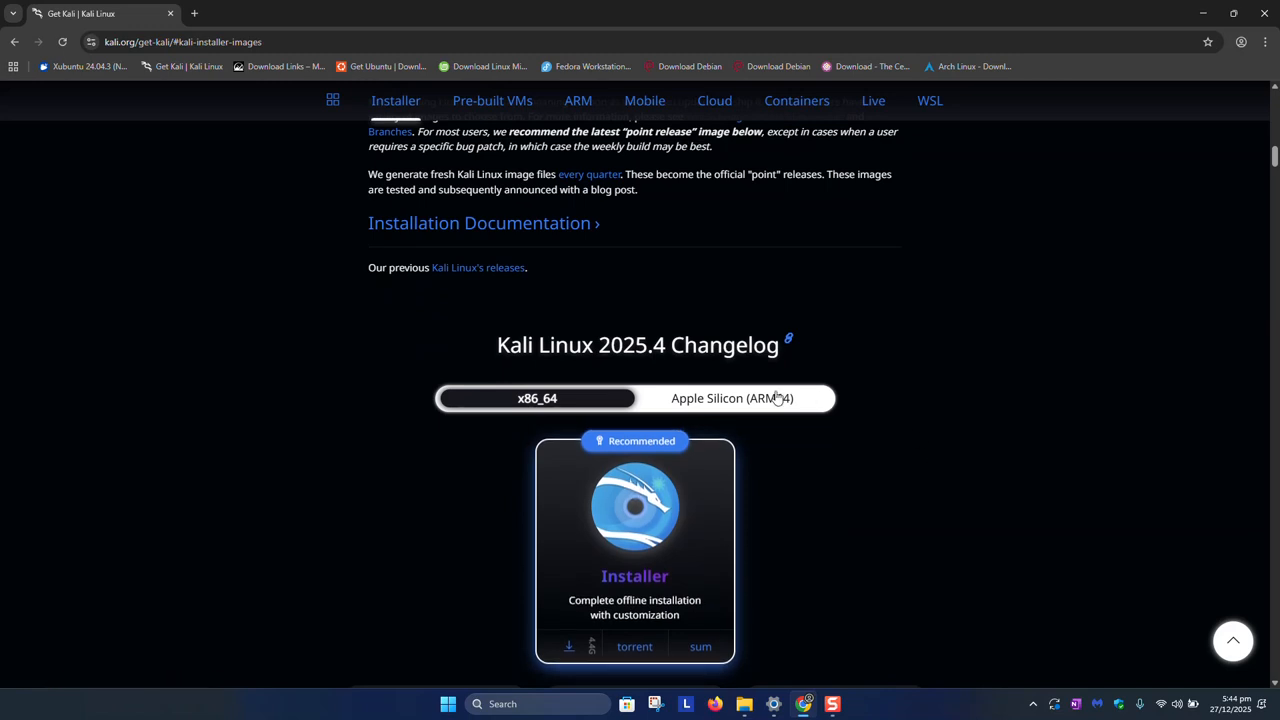
click(706, 401)
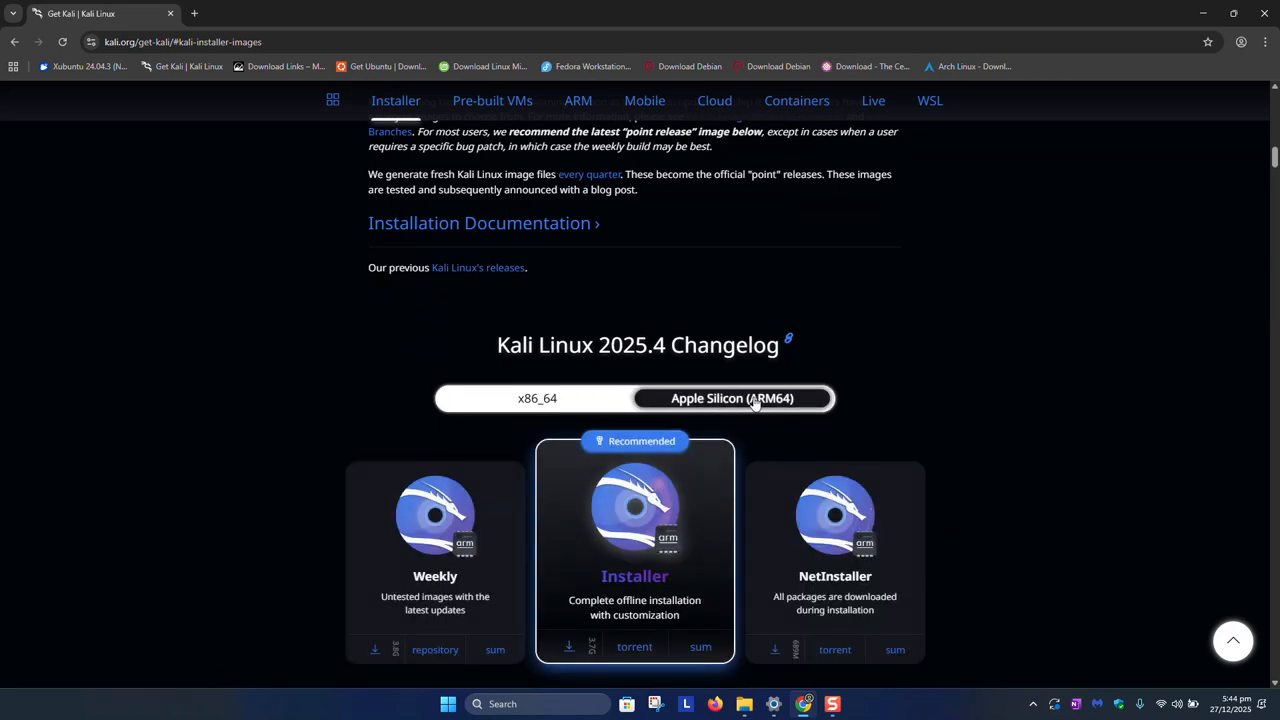
scroll(768, 405, down, 1)
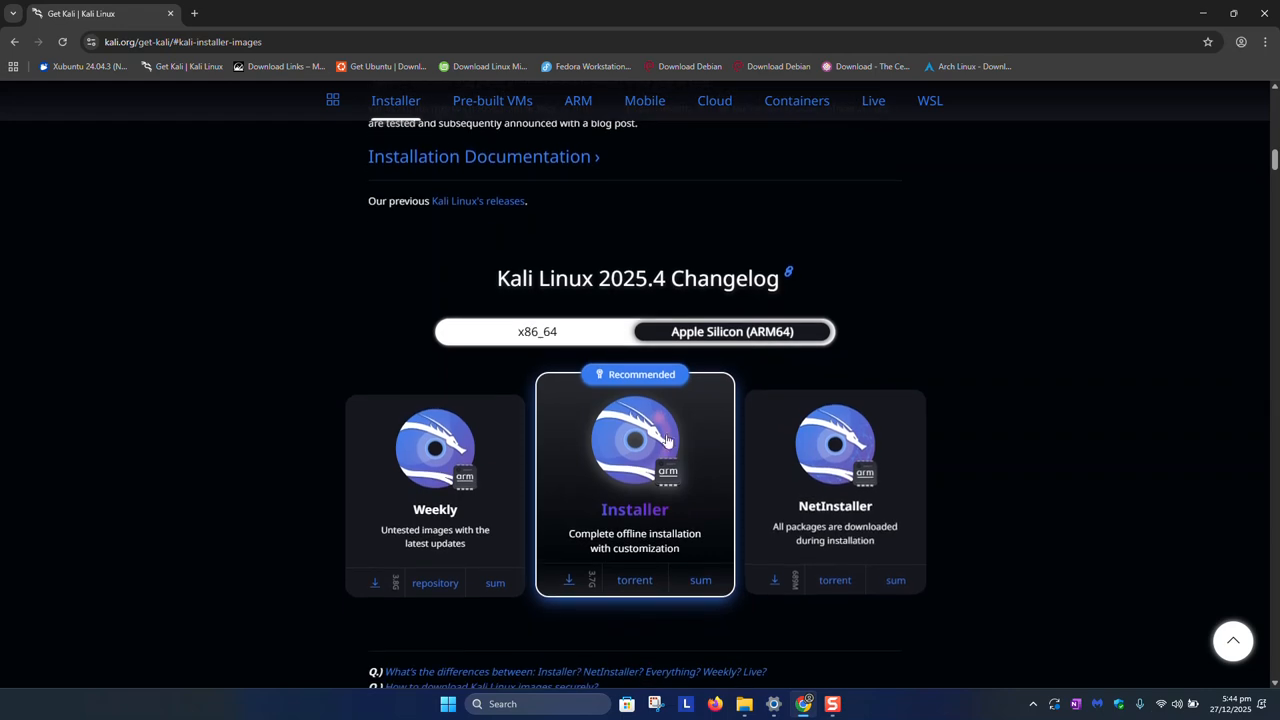
click(545, 337)
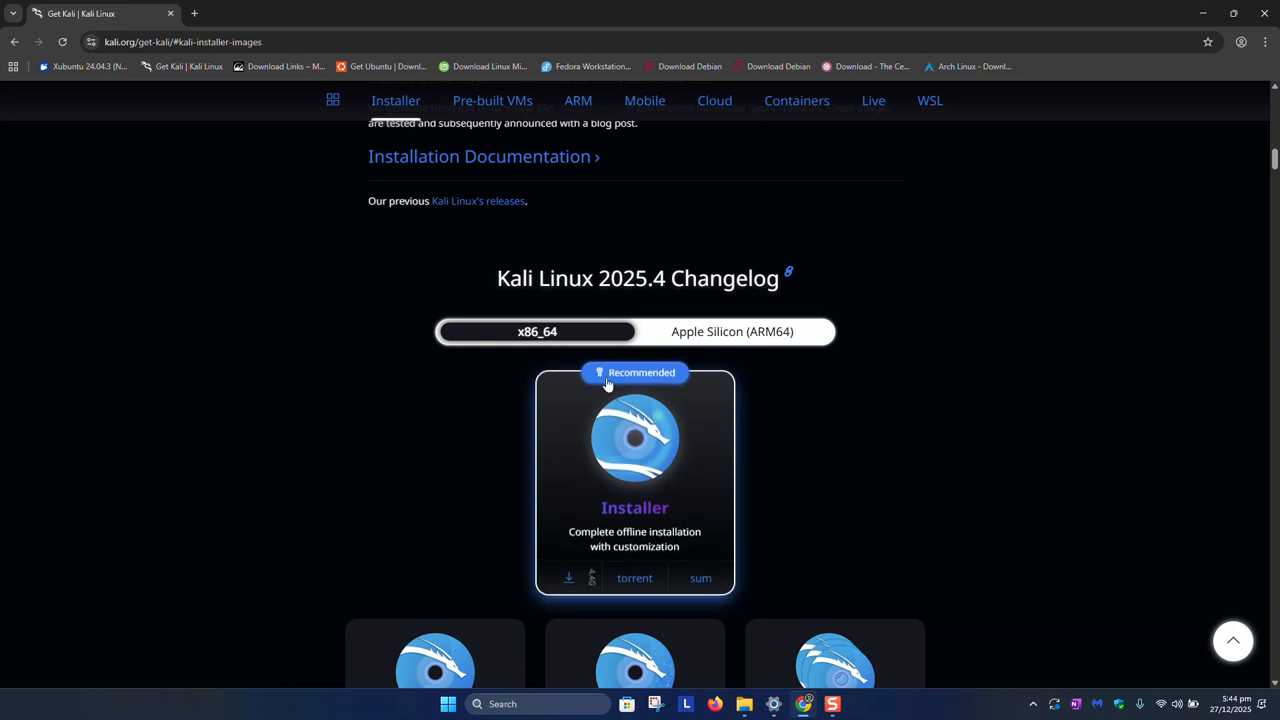
Download the recommended x86_64 Installer image of Kali Linux 2025.4 and locate the Kali installer ISO in the OS folder on Data (D:)
scroll(600, 390, down, 3)
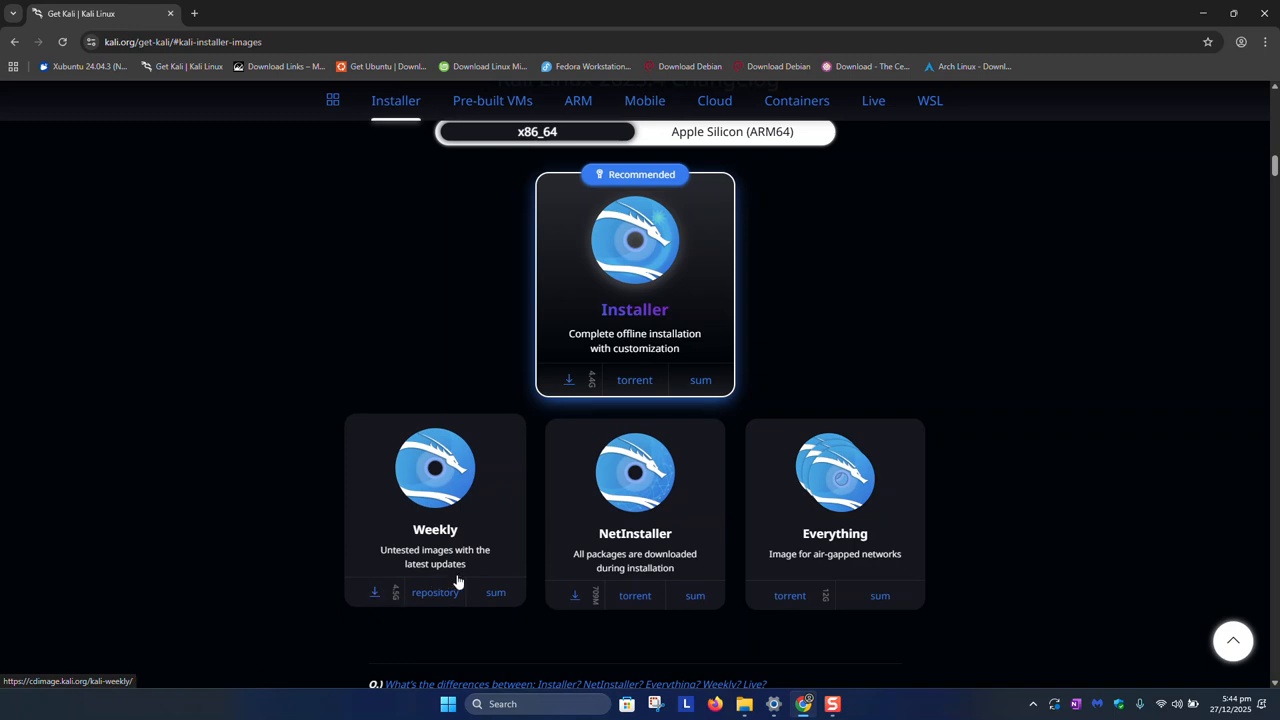
scroll(657, 517, down, 2)
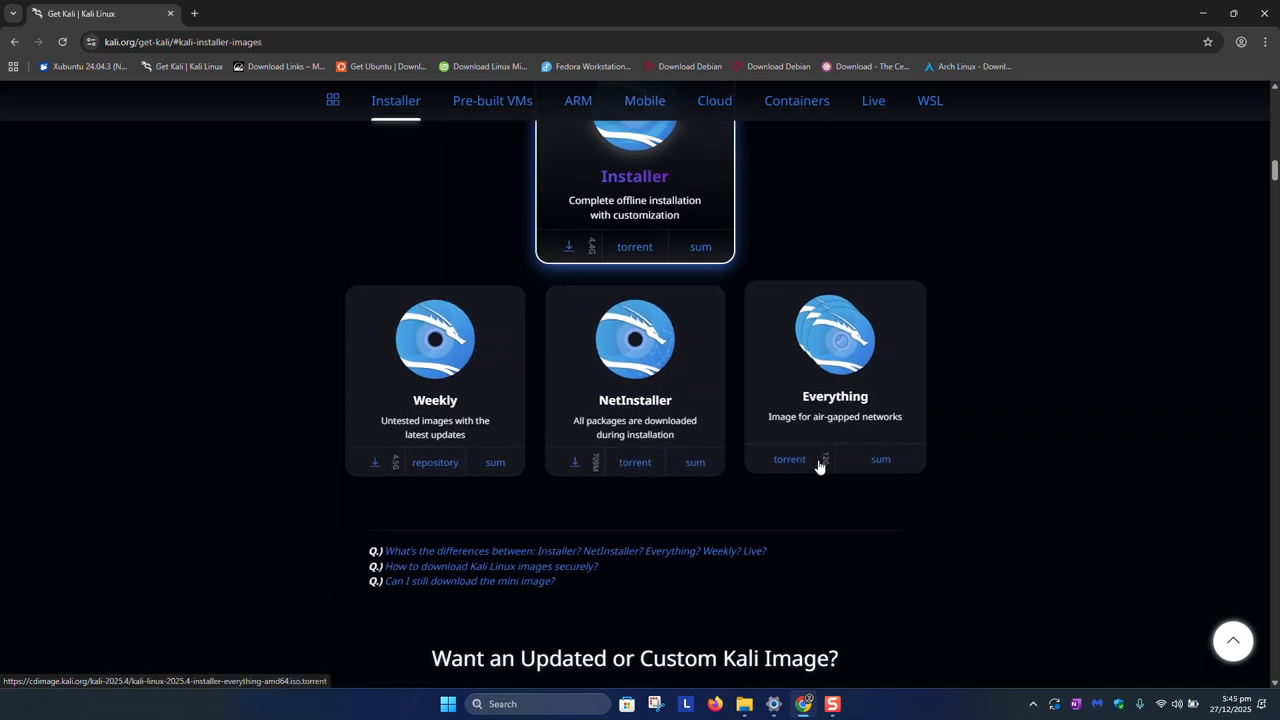
scroll(822, 480, up, 3)
click(571, 445)
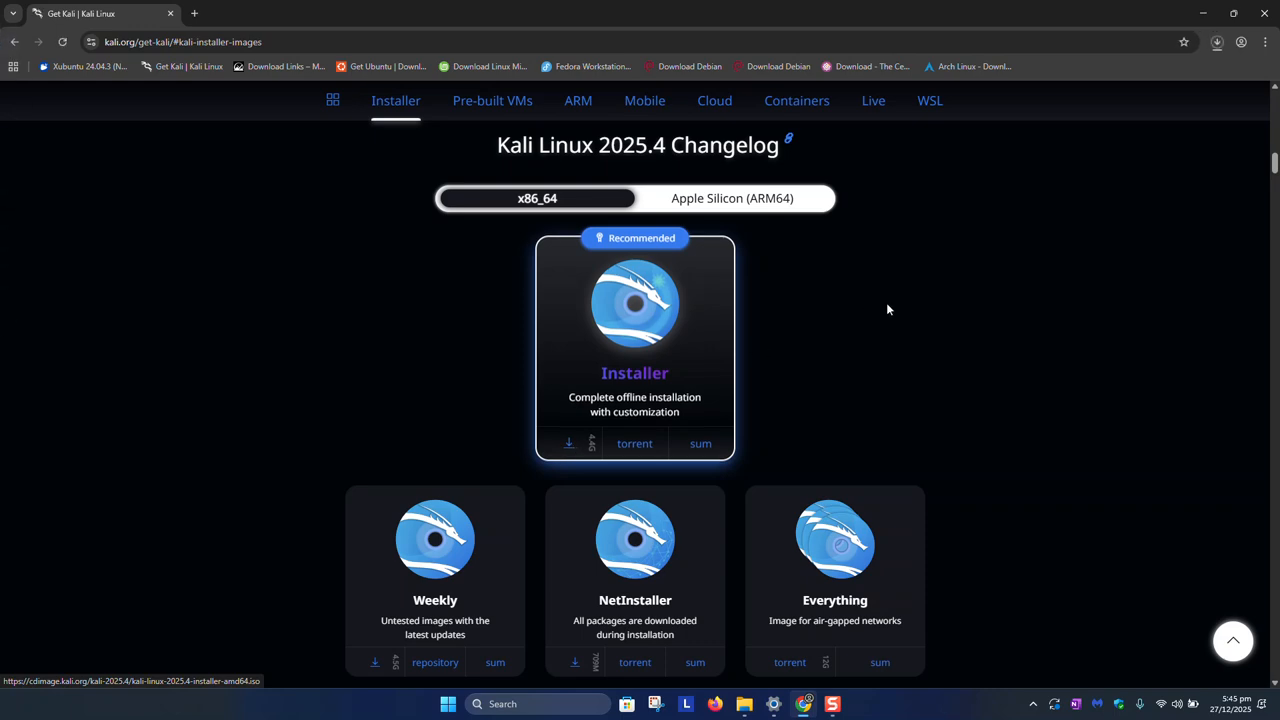
click(1219, 44)
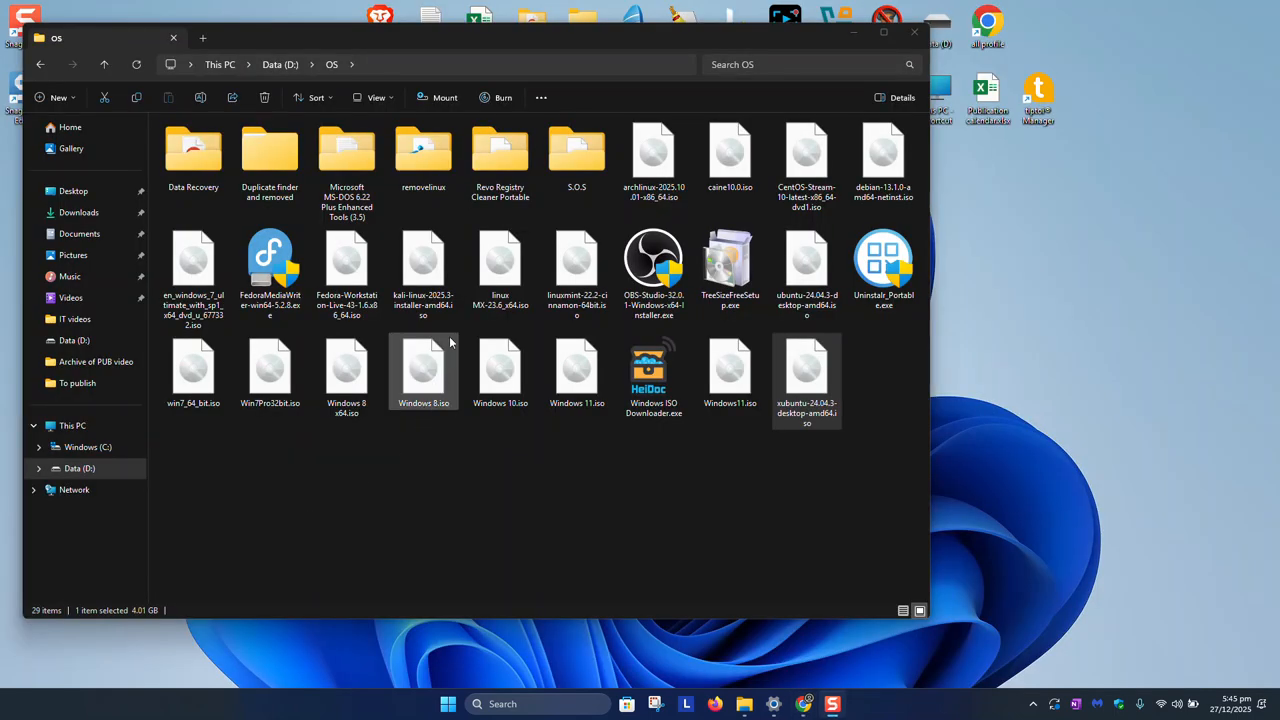
click(455, 297)
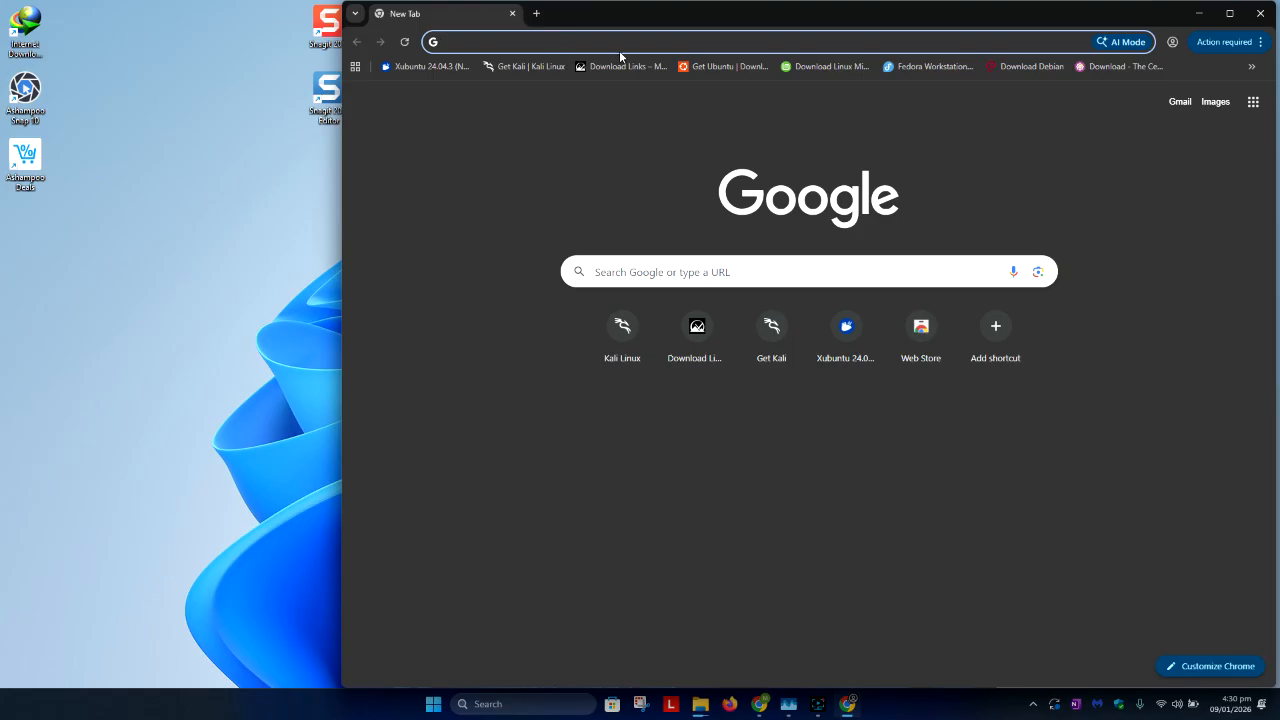
Maximize the new Chrome window, search the web for rufus and open the Rufus downloads listing
click(1229, 13)
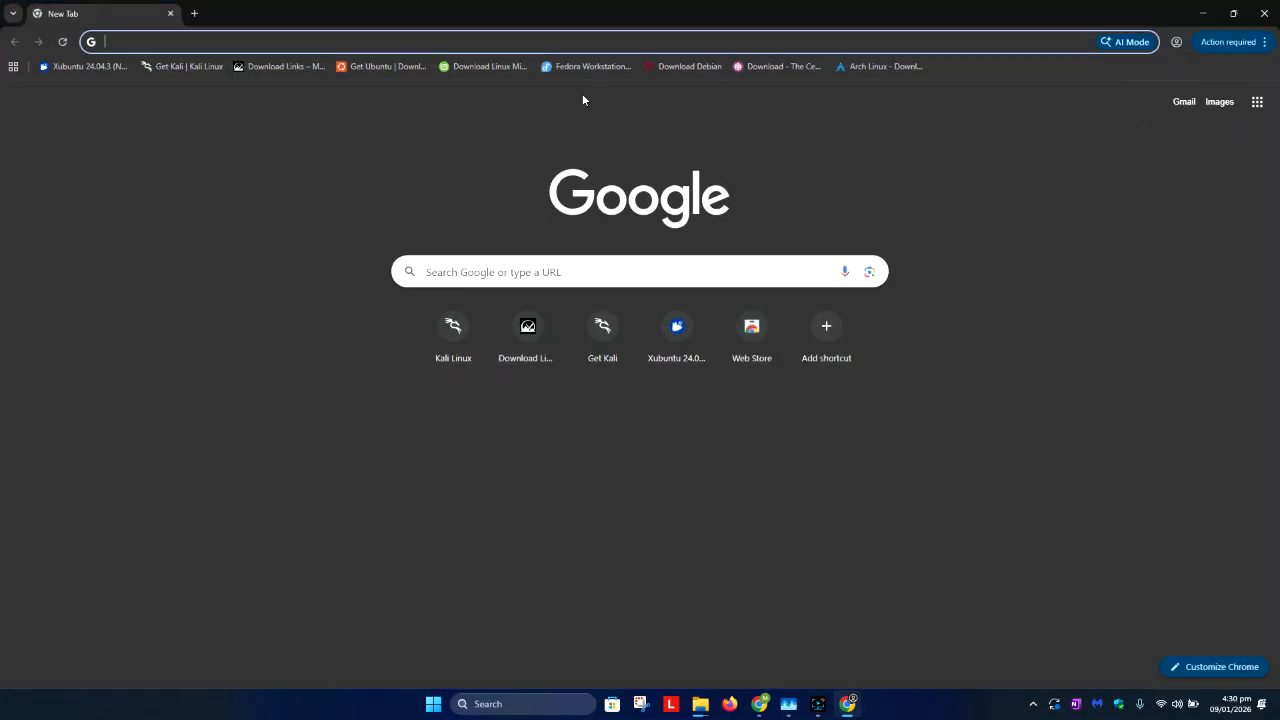
text(rufus)
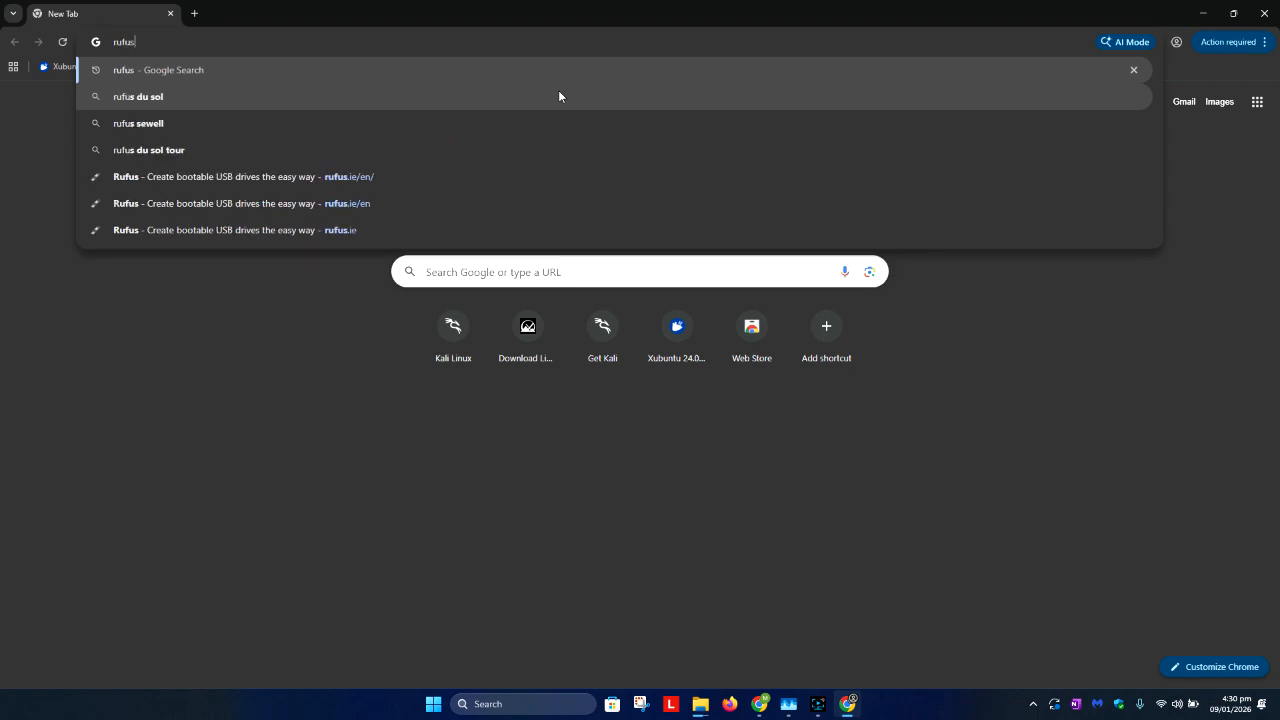
key(Return)
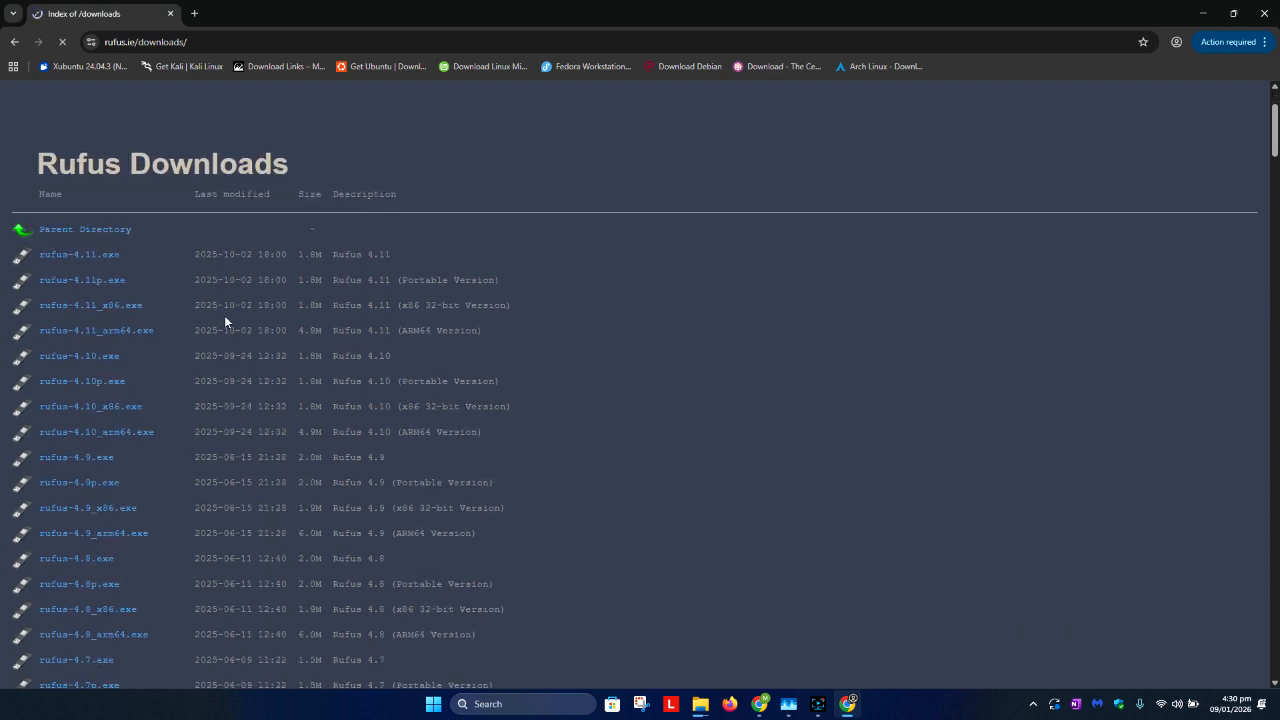
Examine the list of available Rufus versions and variants on the downloads page
scroll(225, 320, down, 2)
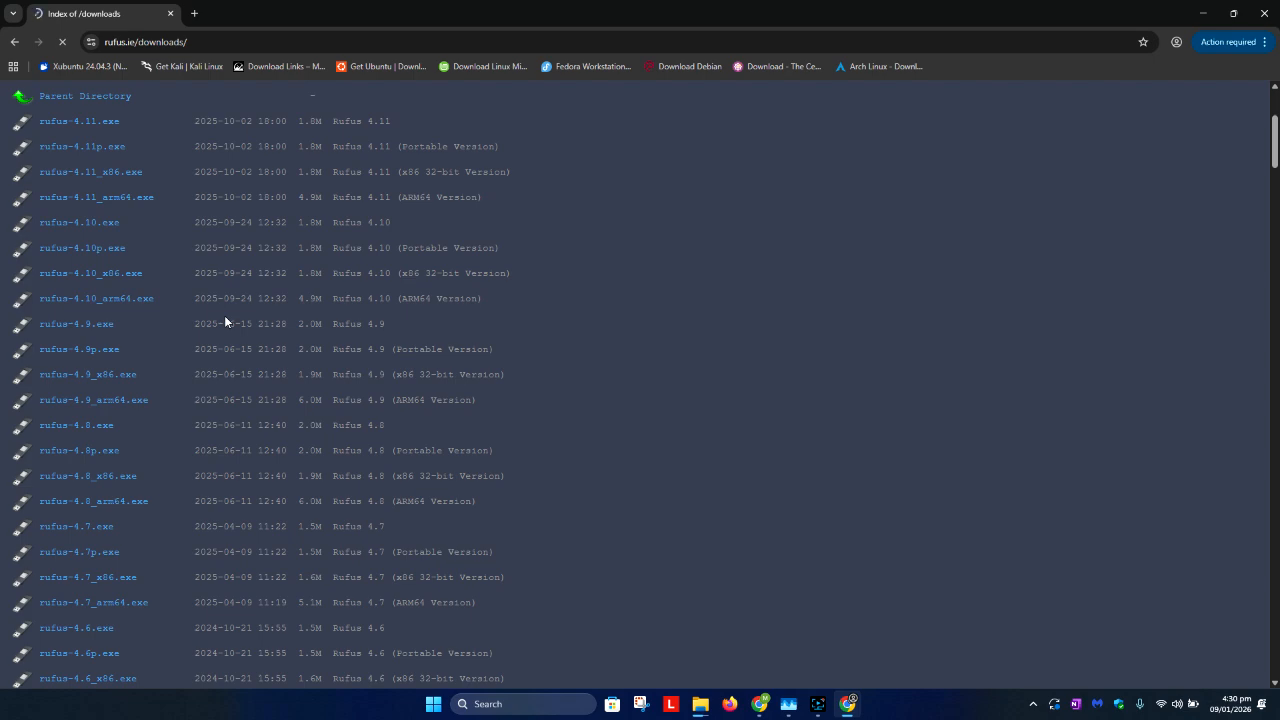
scroll(224, 316, up, 1)
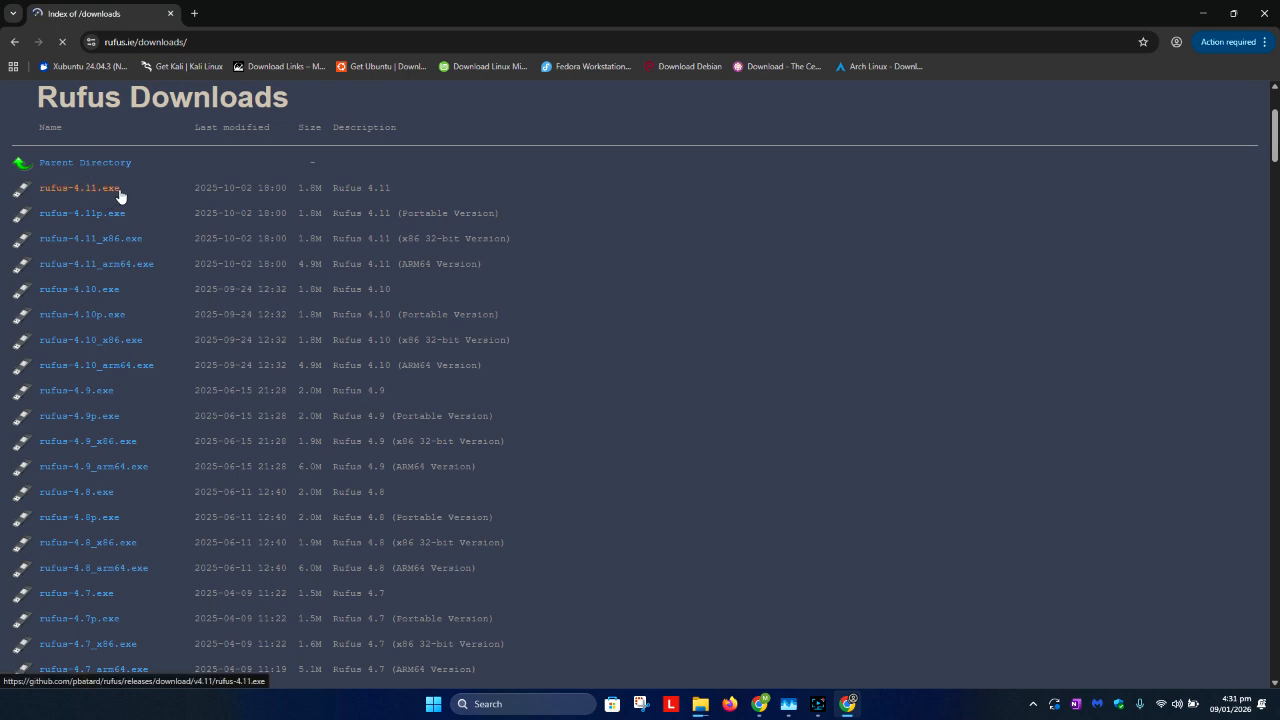
scroll(150, 230, down, 4)
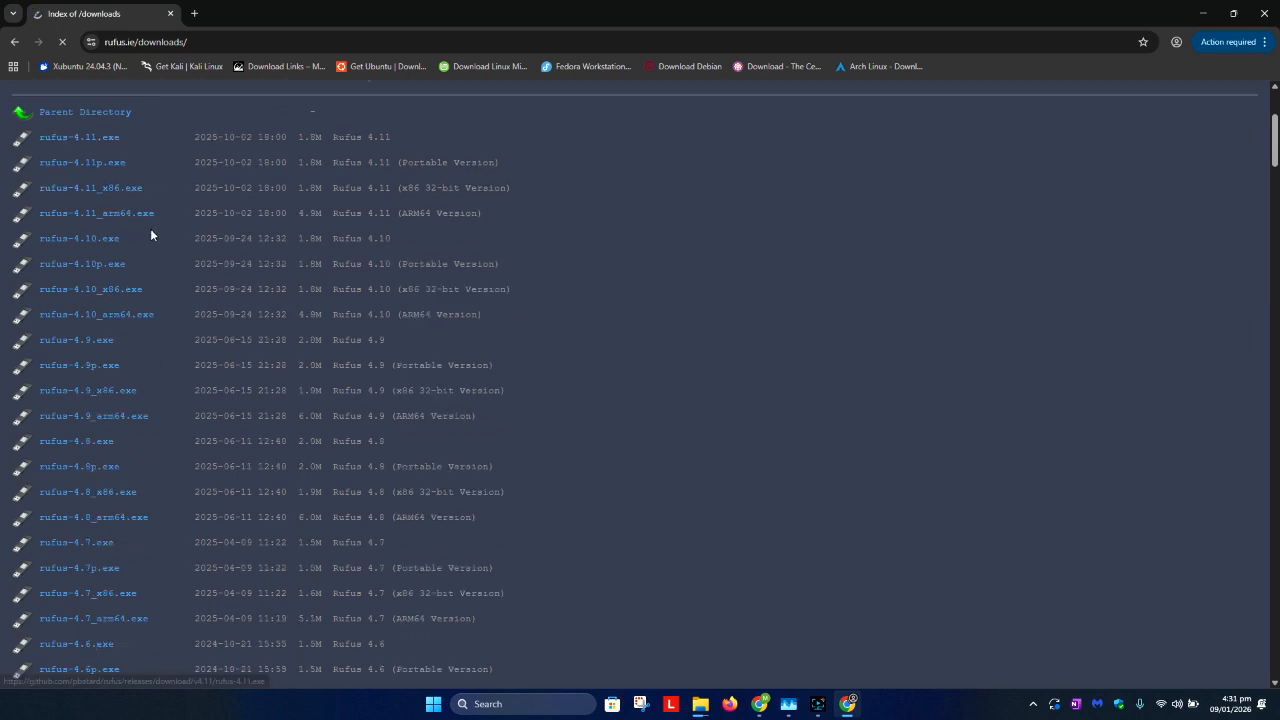
scroll(151, 233, down, 2)
scroll(150, 232, down, 10)
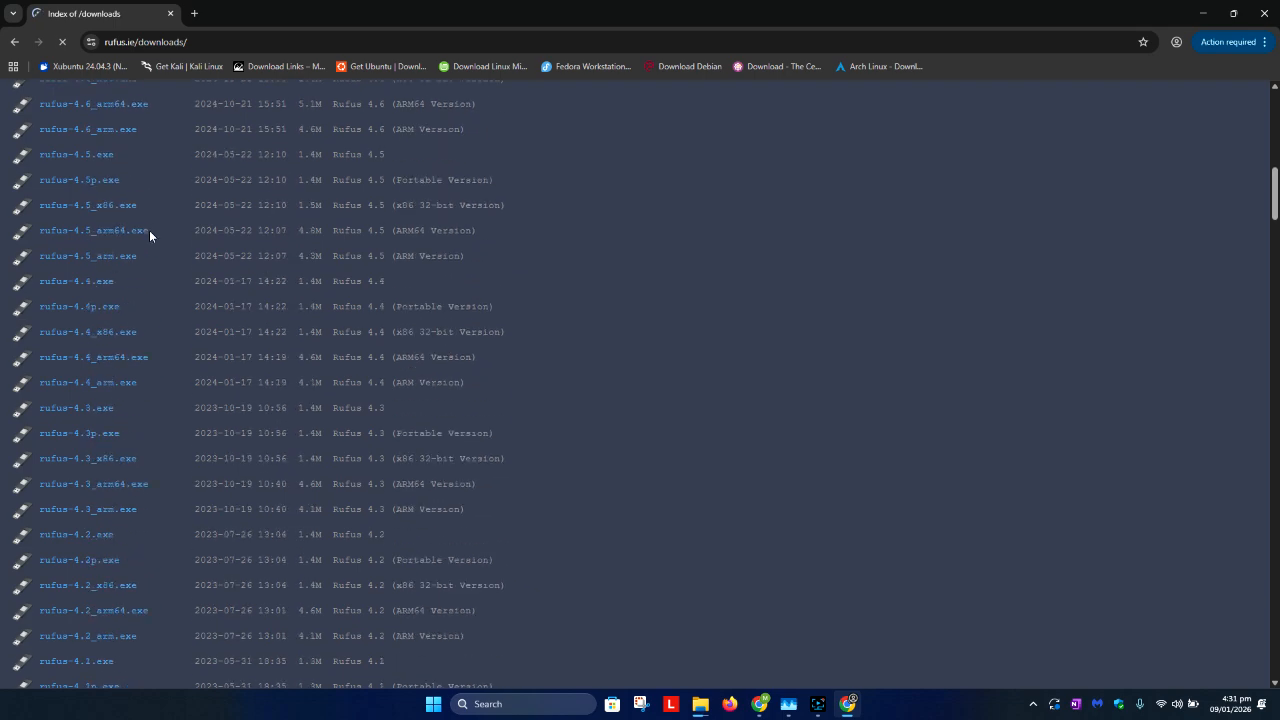
scroll(145, 236, down, 8)
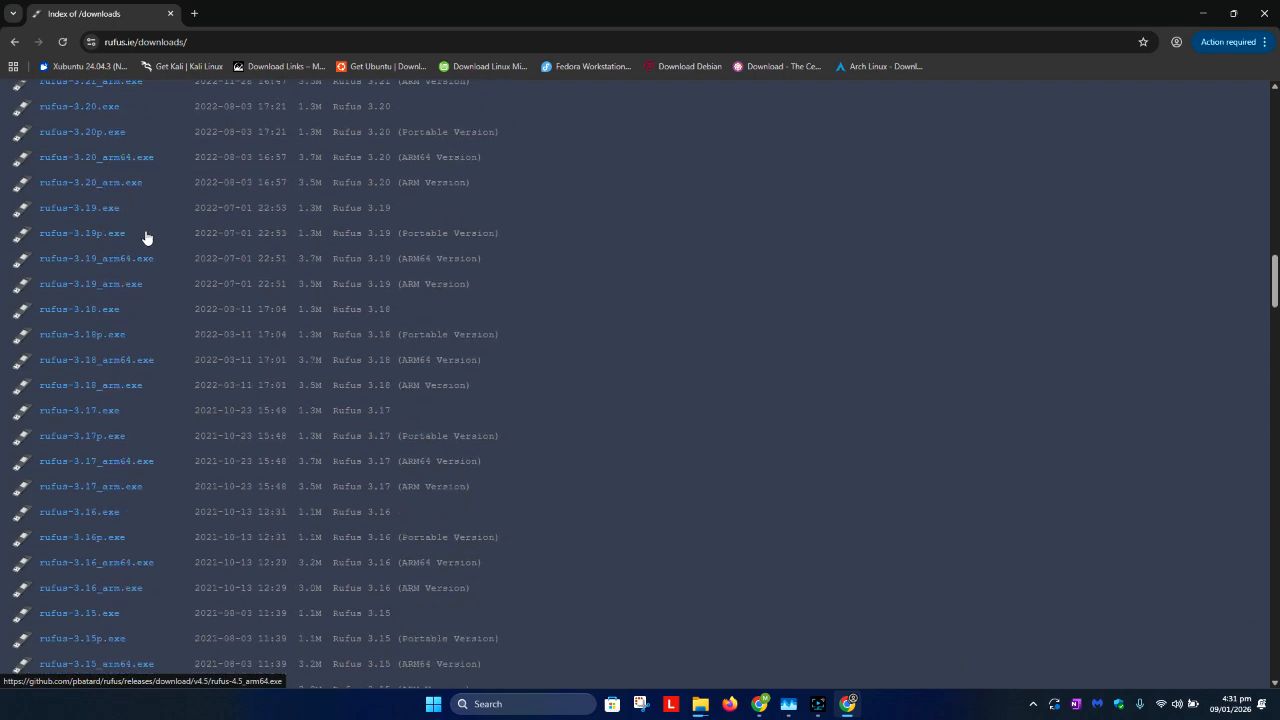
scroll(286, 392, up, 20)
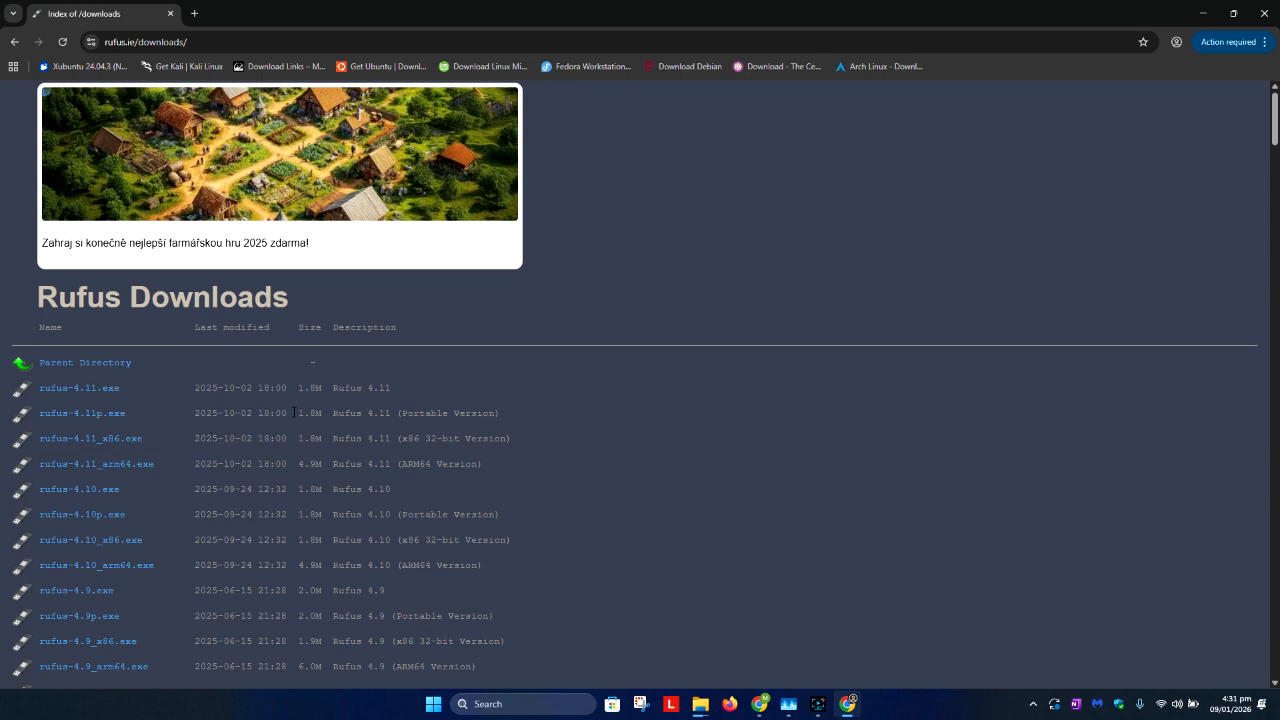
Return to the search results, open the main Rufus website and go to its latest releases table
click(14, 41)
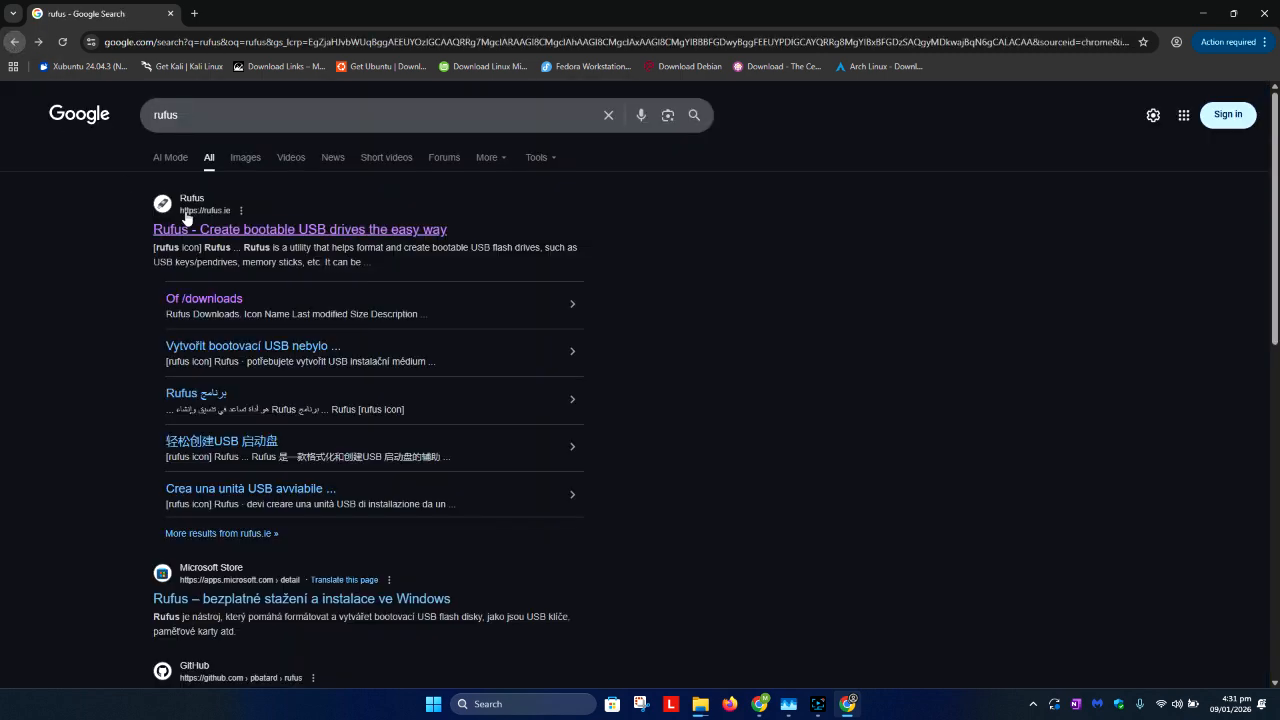
click(258, 232)
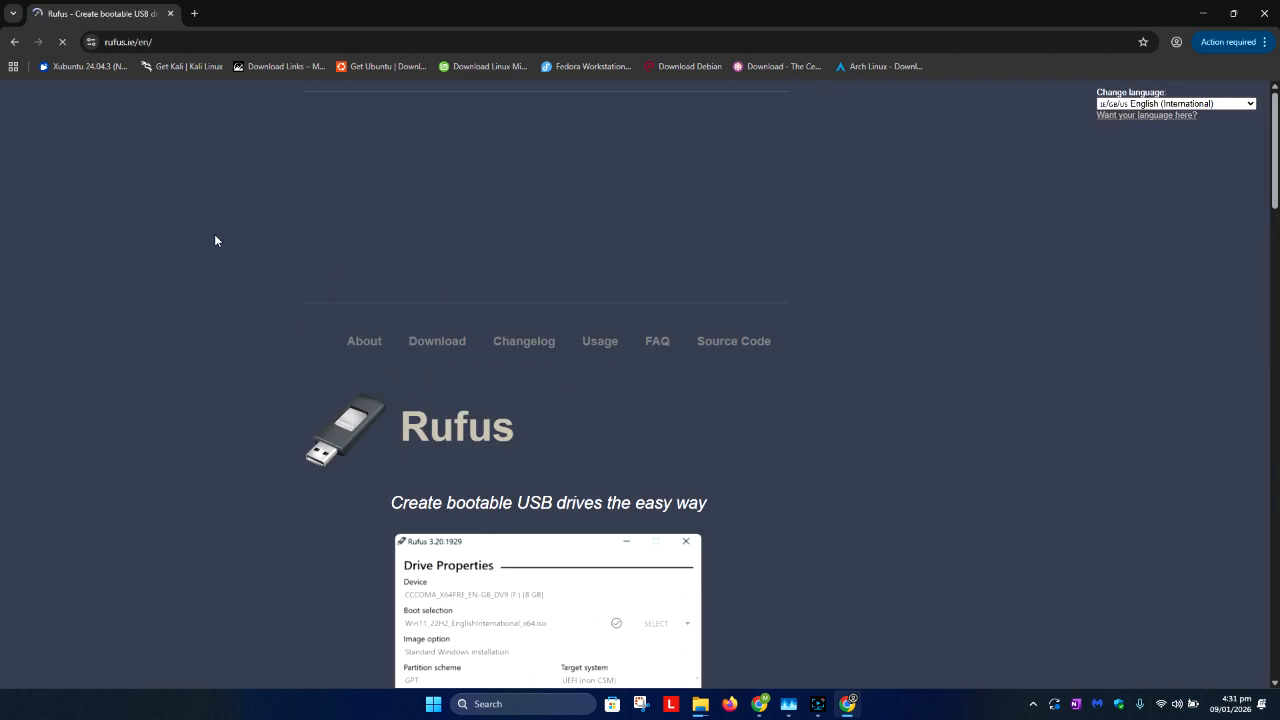
scroll(215, 240, down, 10)
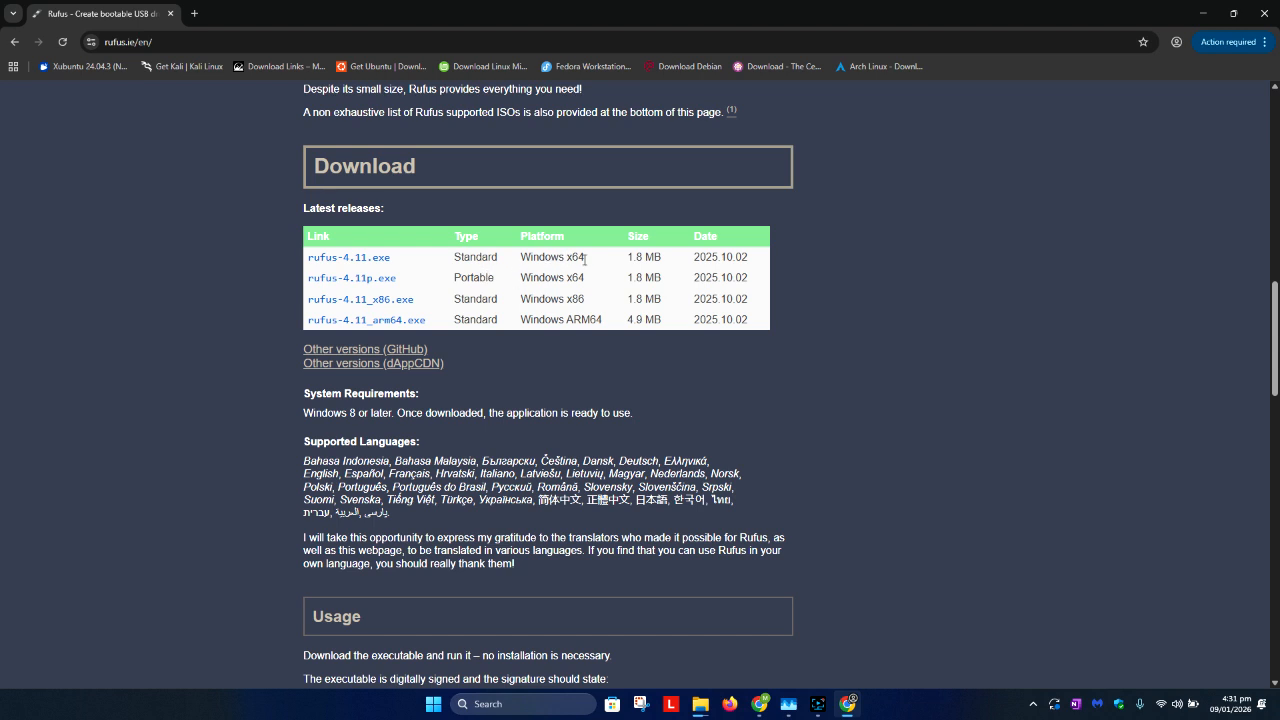
Compare the Windows x64 standard and portable releases and download the standard version, rufus-4.11.exe
drag(585, 259, 410, 258)
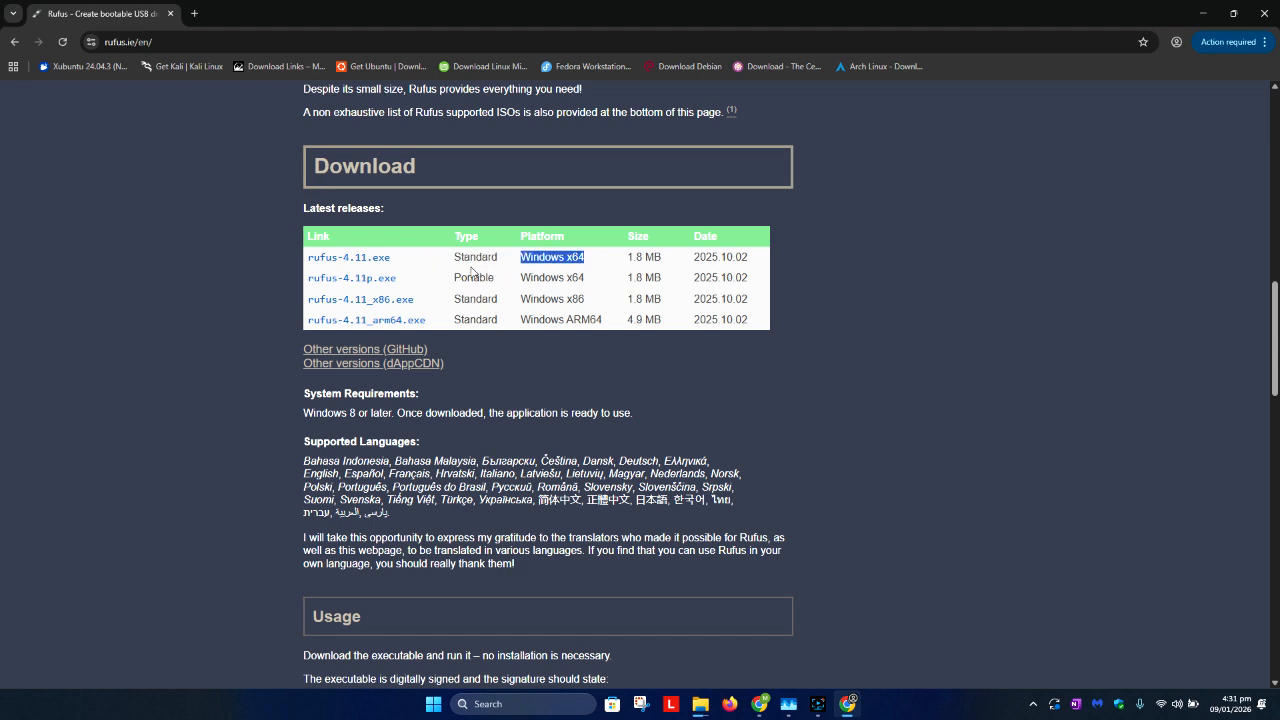
click(472, 270)
drag(503, 286, 454, 281)
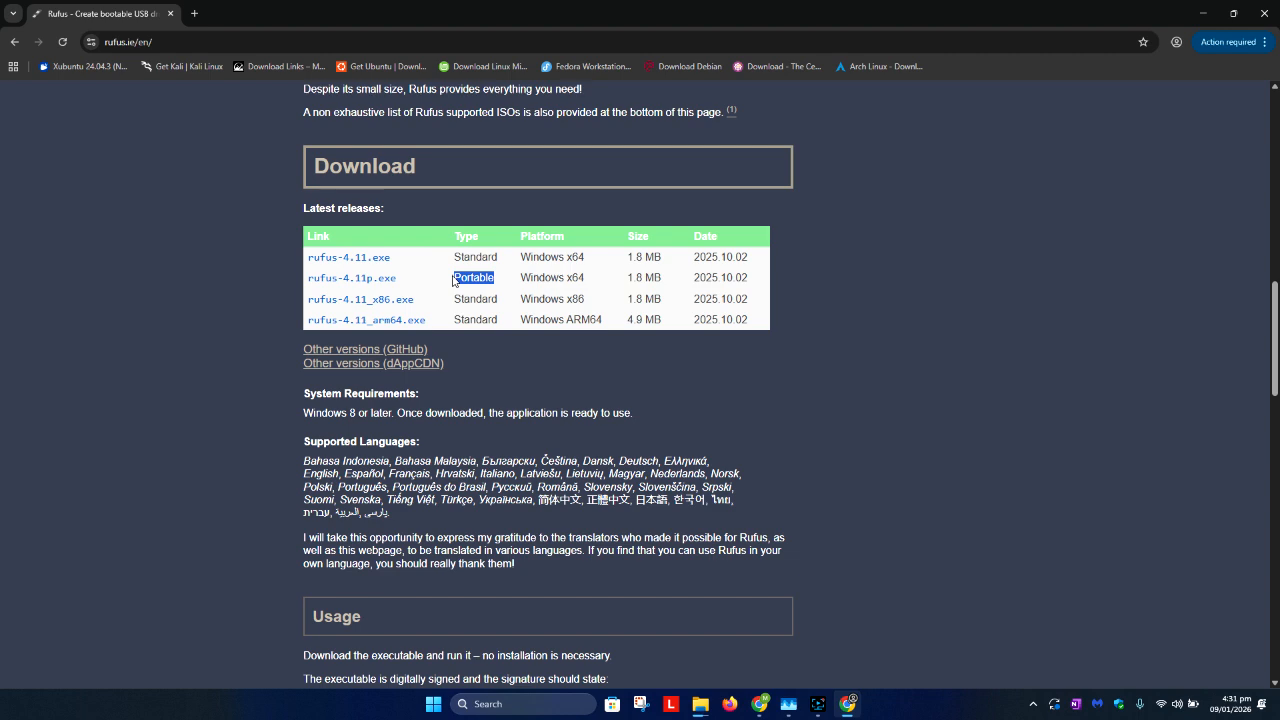
click(388, 285)
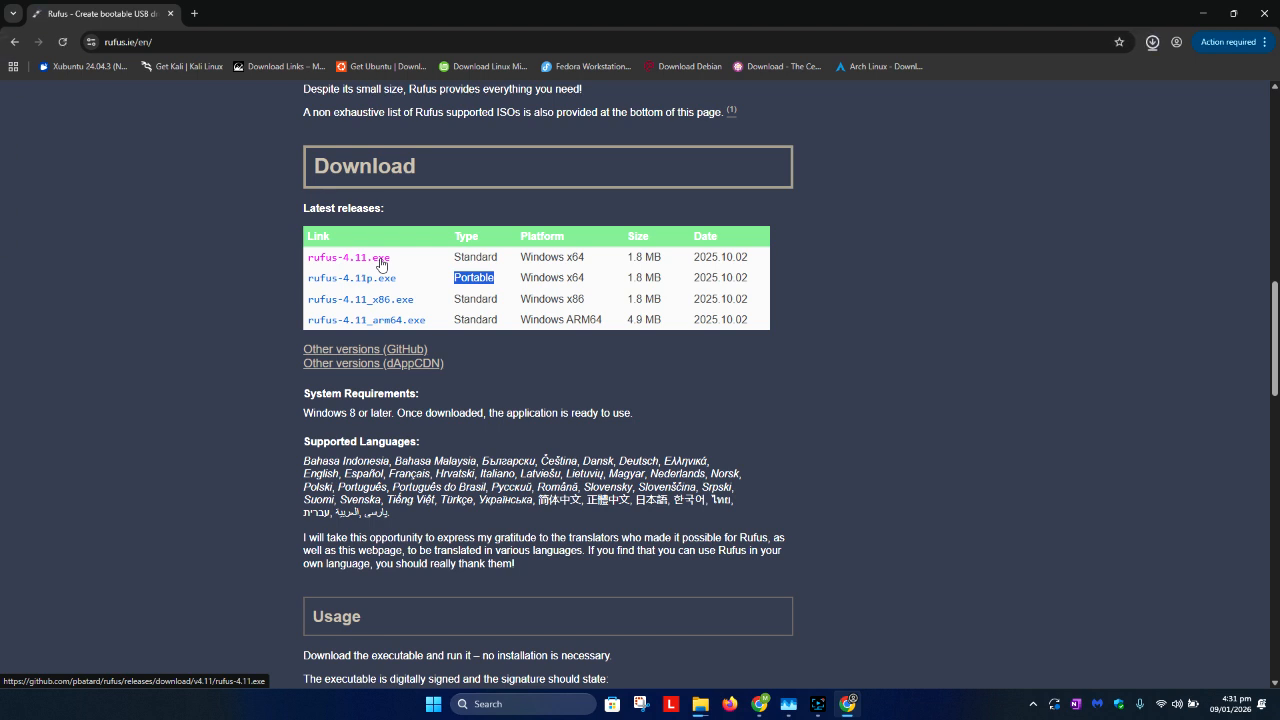
click(380, 259)
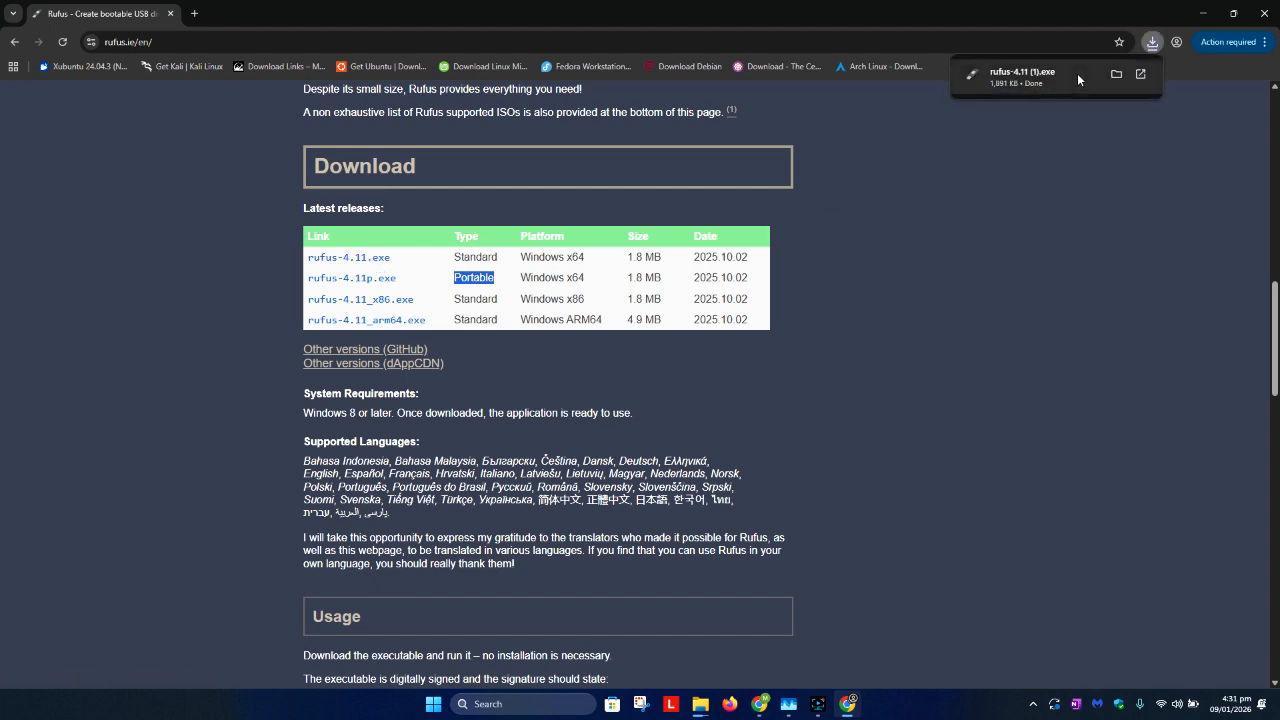
Show the downloaded rufus-4.11 (1).exe in its folder and minimize the browser and folder windows
click(1117, 74)
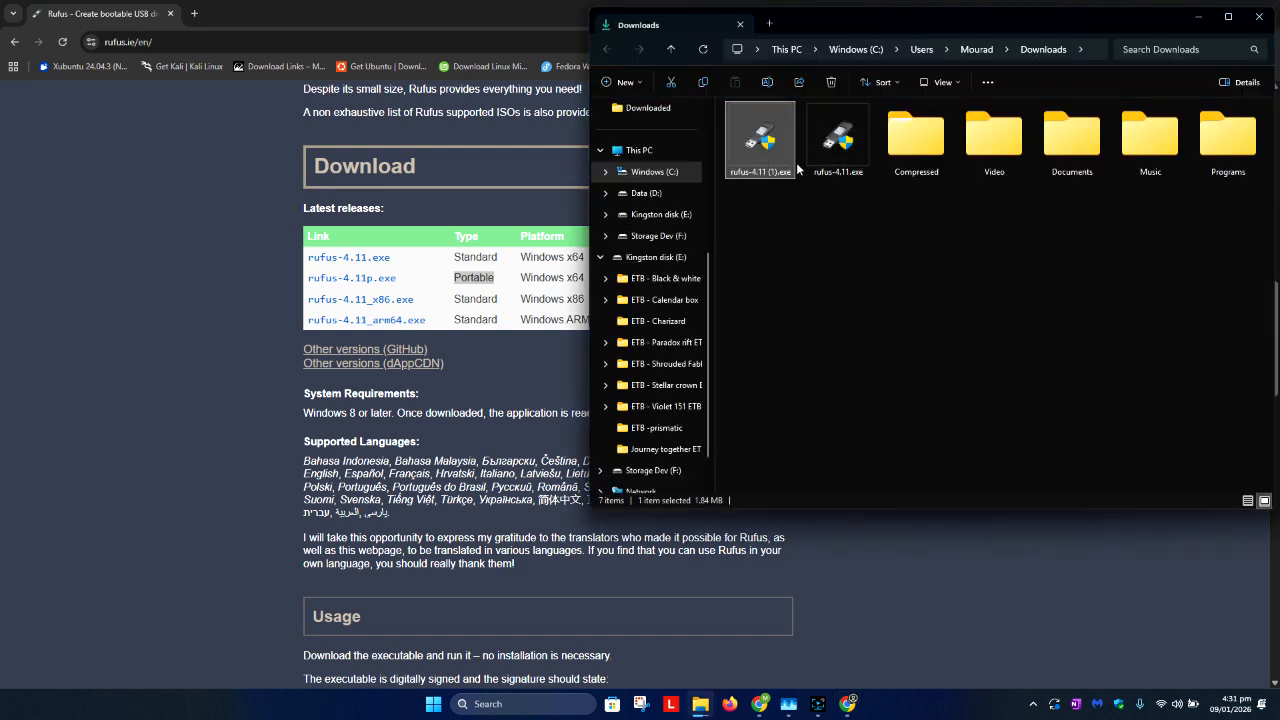
double_click(781, 141)
click(1195, 14)
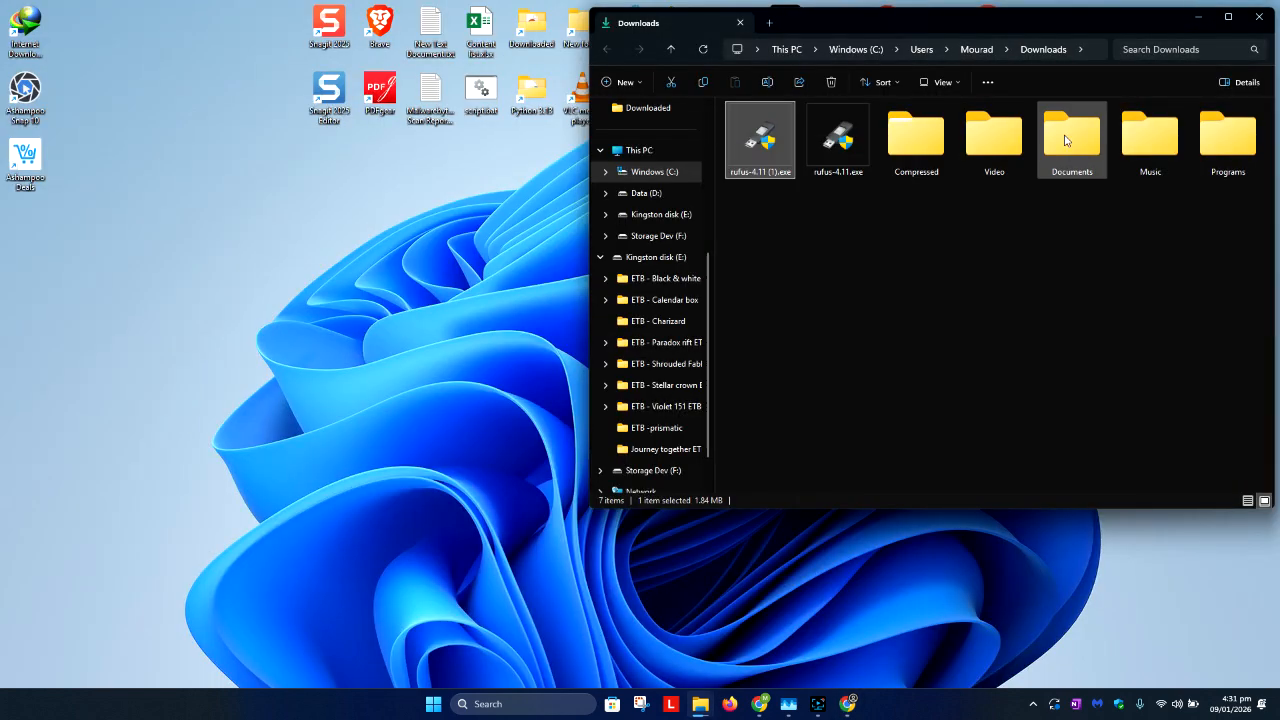
click(1197, 18)
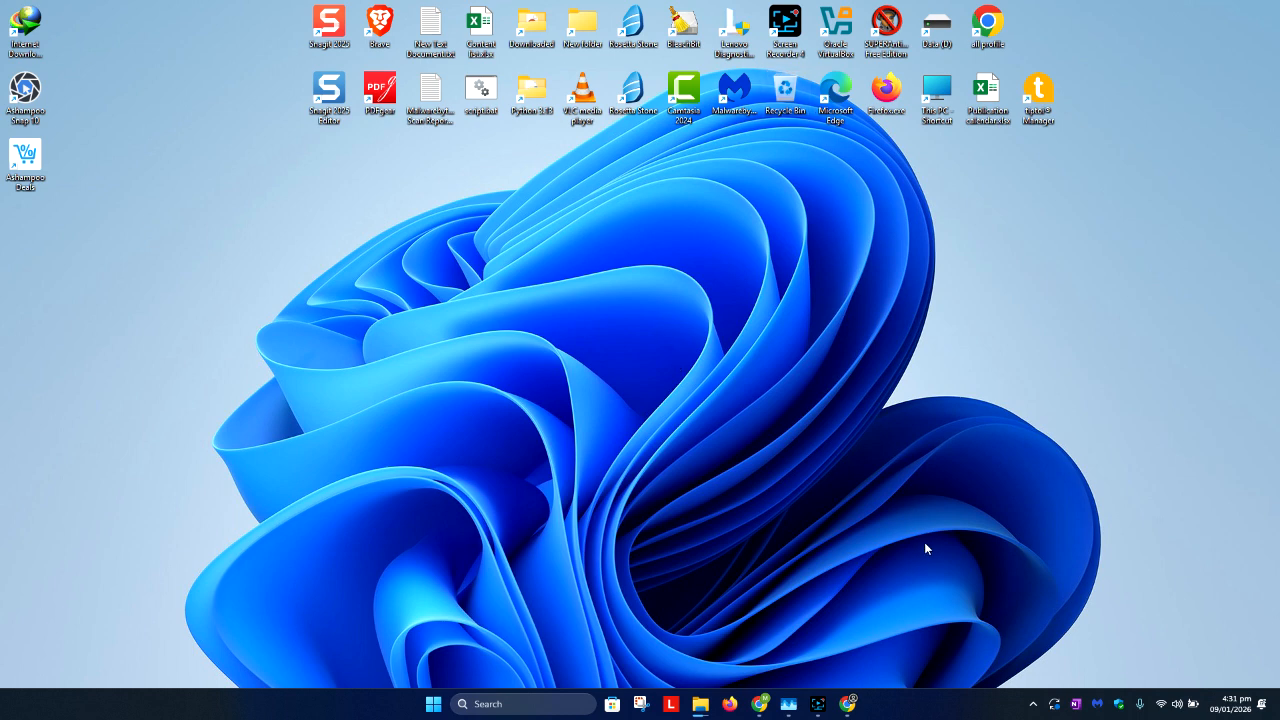
click(1031, 705)
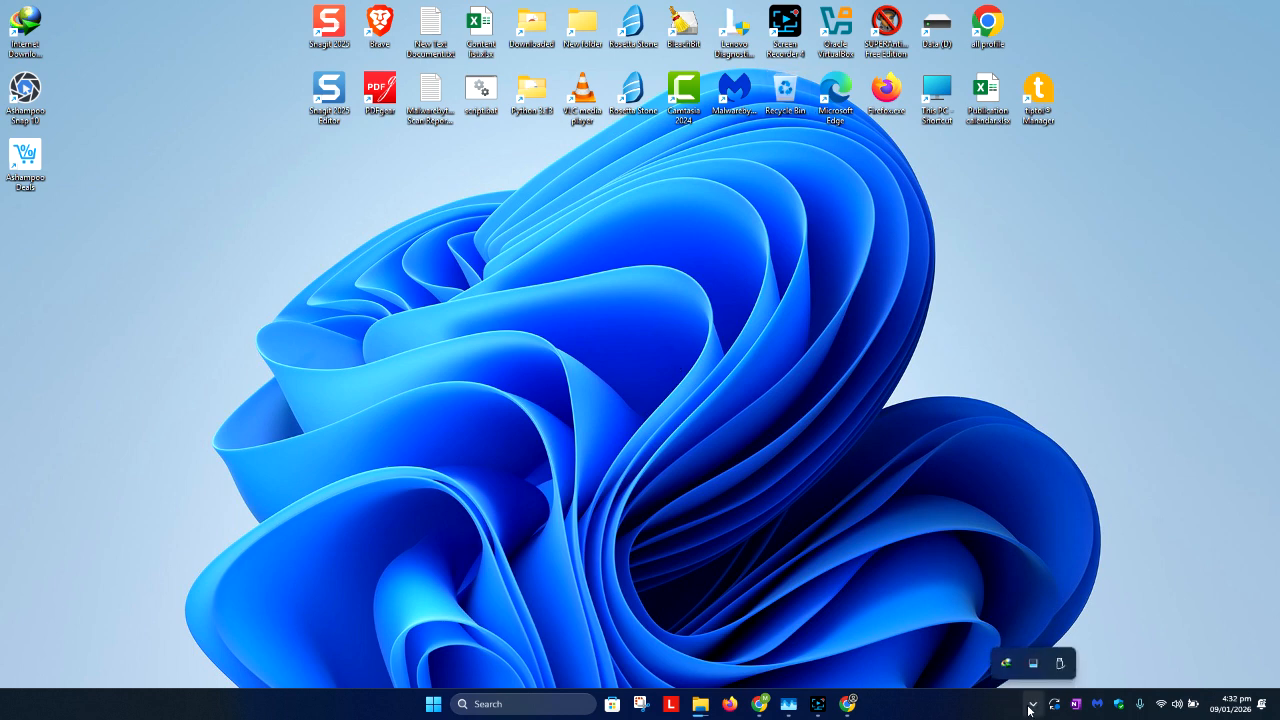
click(924, 706)
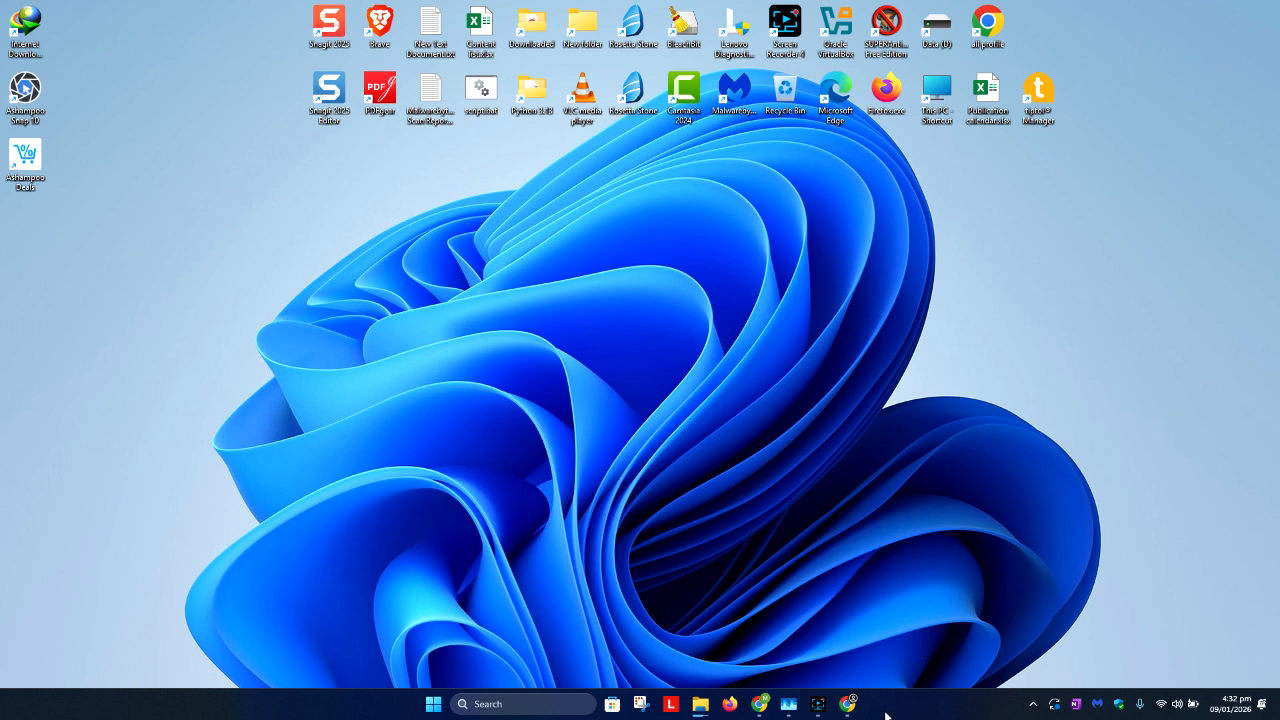
Run rufus-4.11 (1).exe from the Downloads folder and minimize the folder window behind it
mouse_move(712, 690)
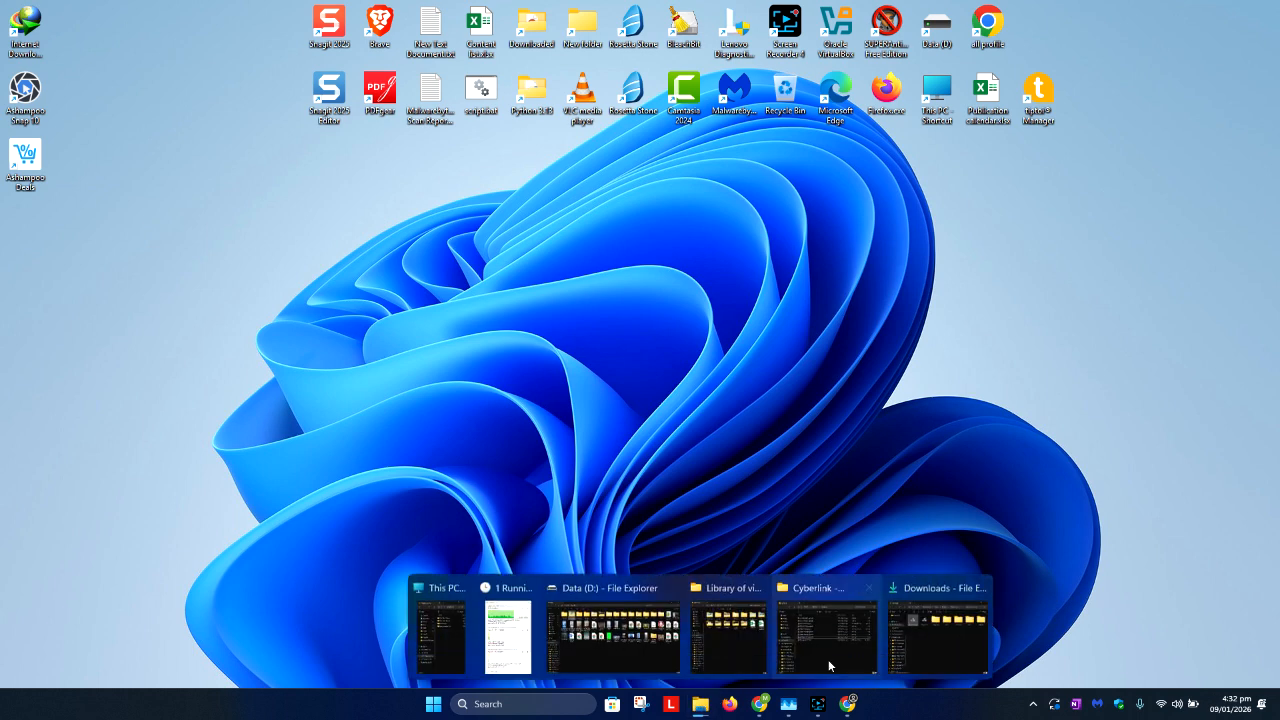
click(912, 636)
double_click(760, 140)
right_click(771, 140)
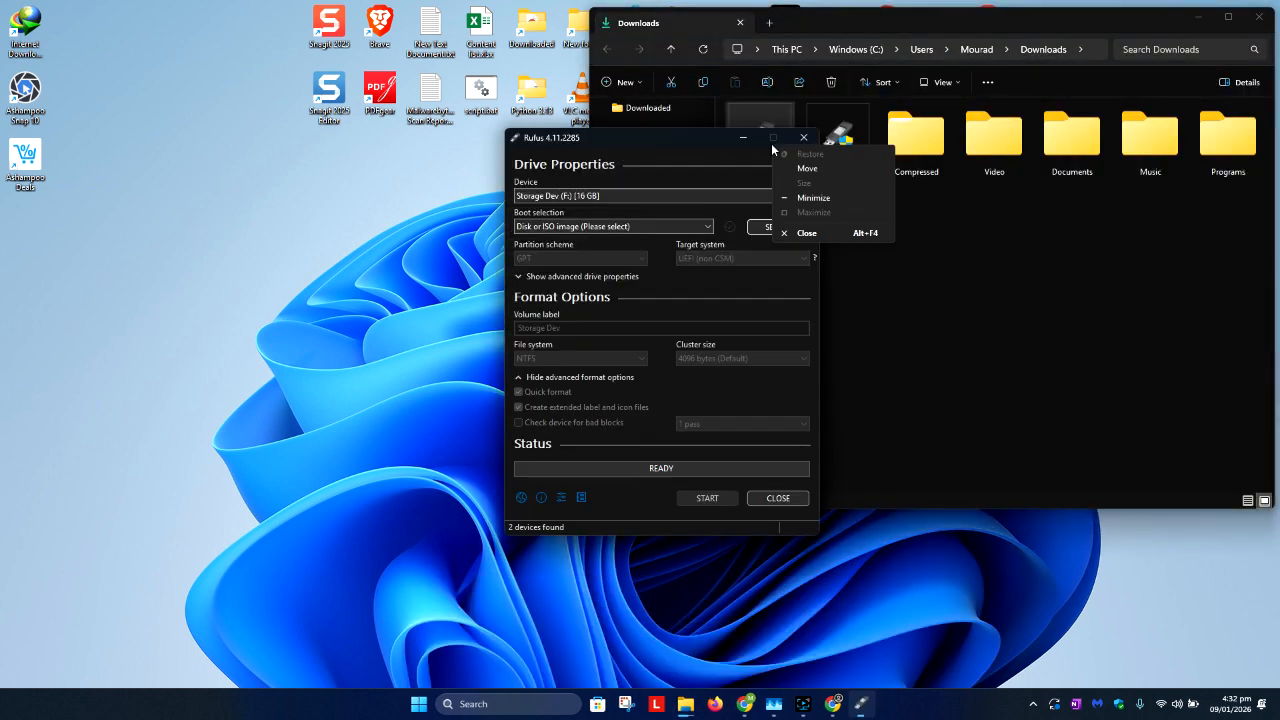
click(675, 143)
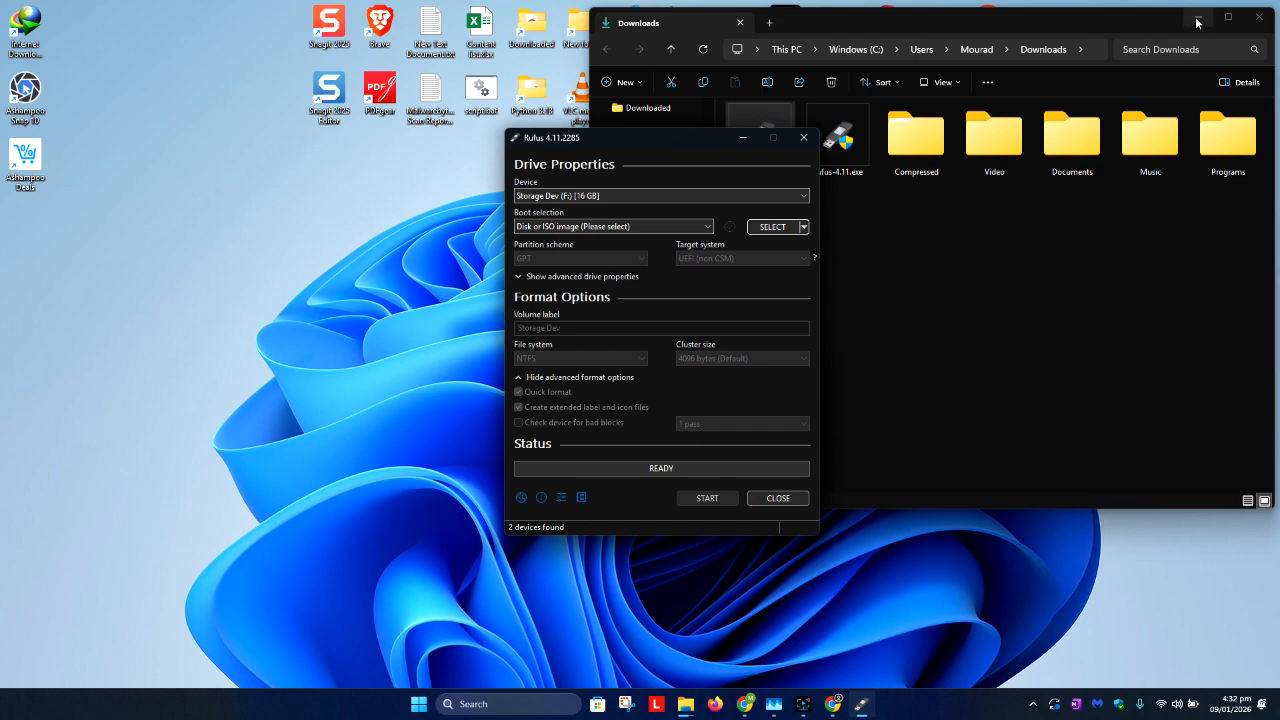
click(1199, 17)
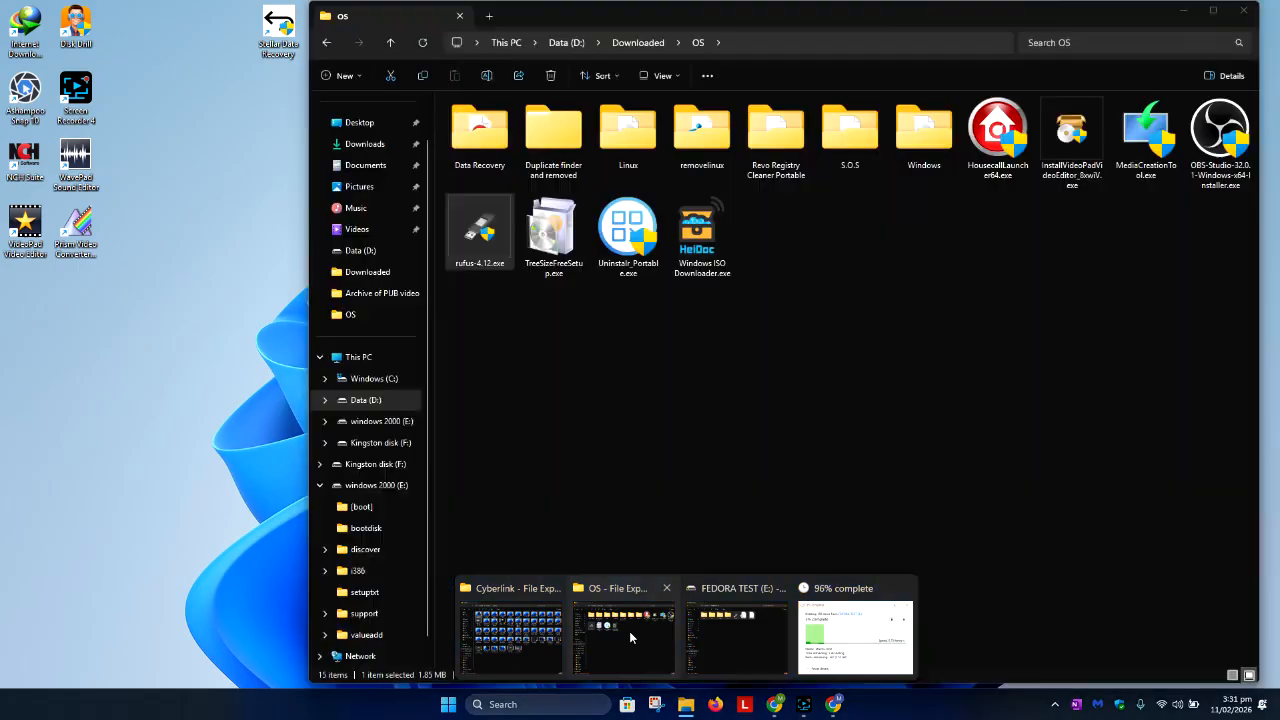
Run rufus-4.12.exe from the OS folder on the Data (D:) drive, allow it to start, and minimize the folder window
click(629, 631)
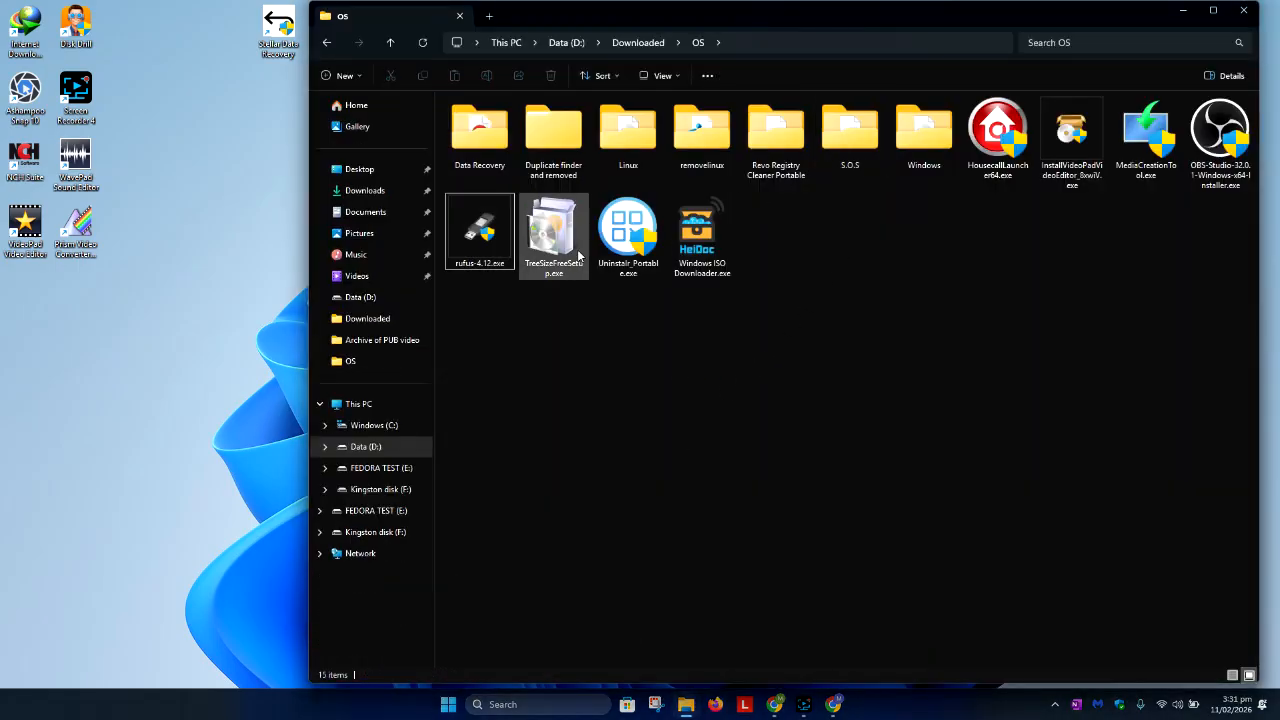
click(478, 249)
double_click(478, 249)
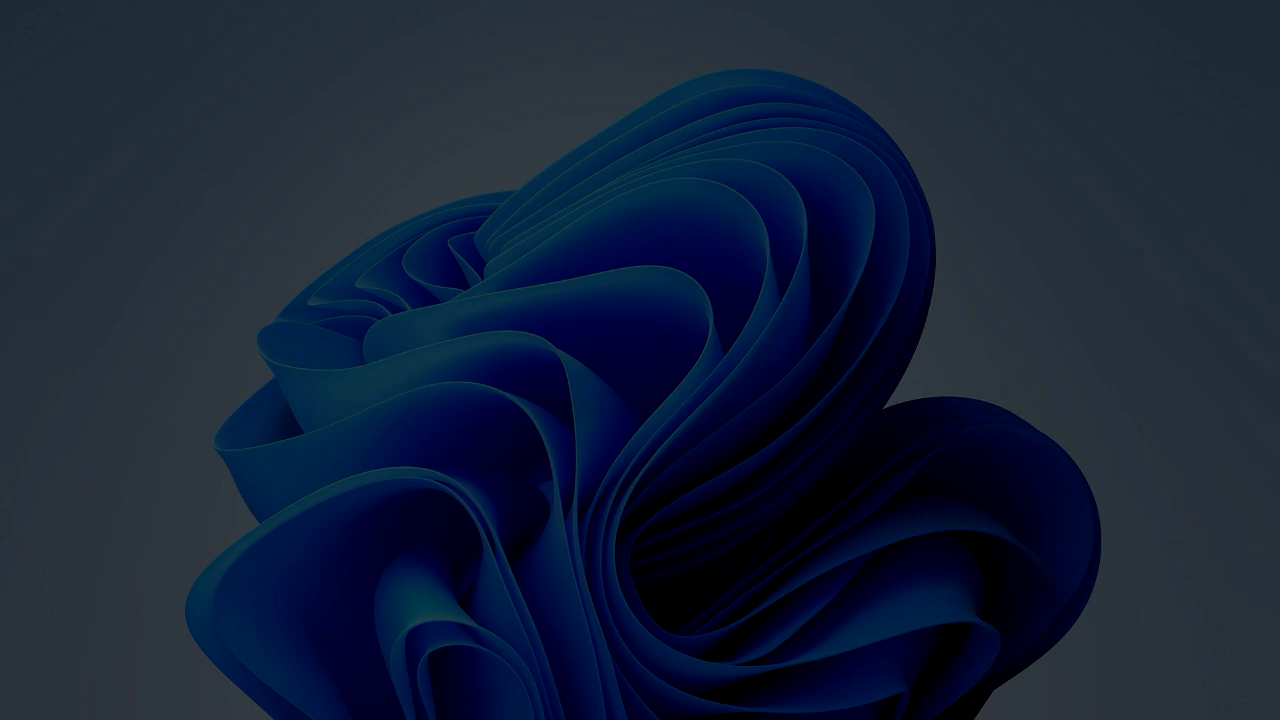
click(565, 474)
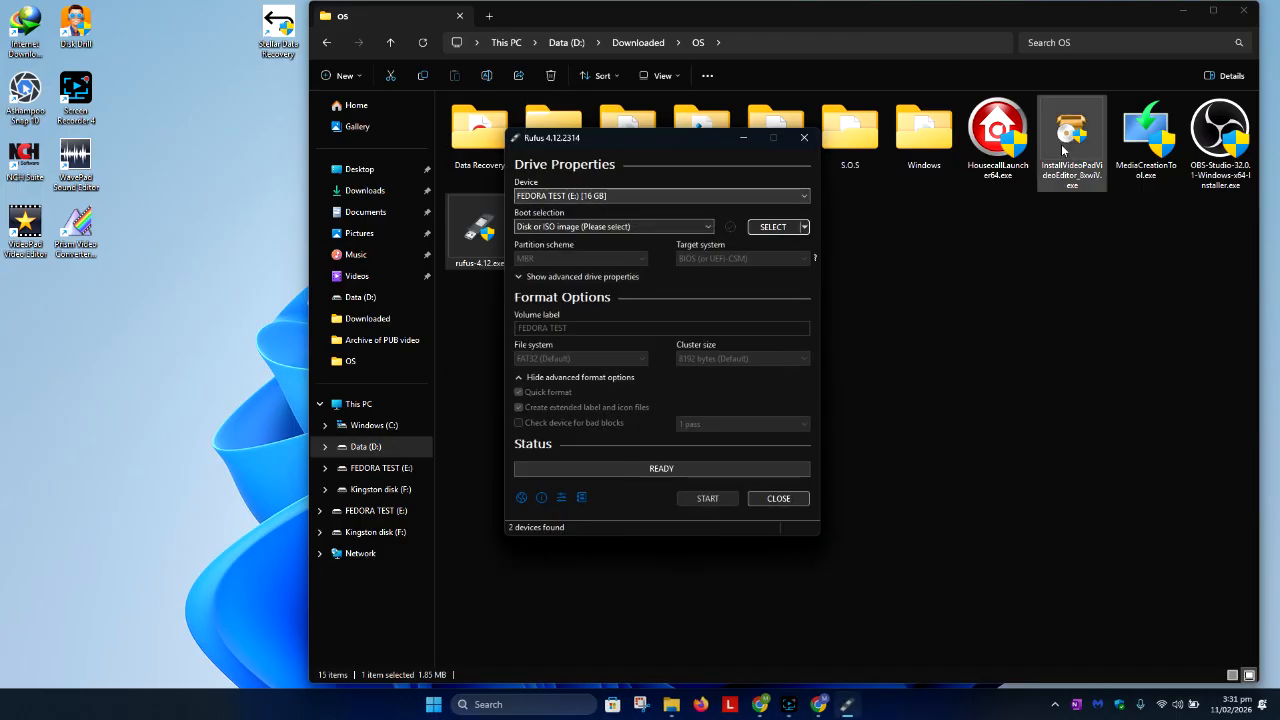
click(1183, 10)
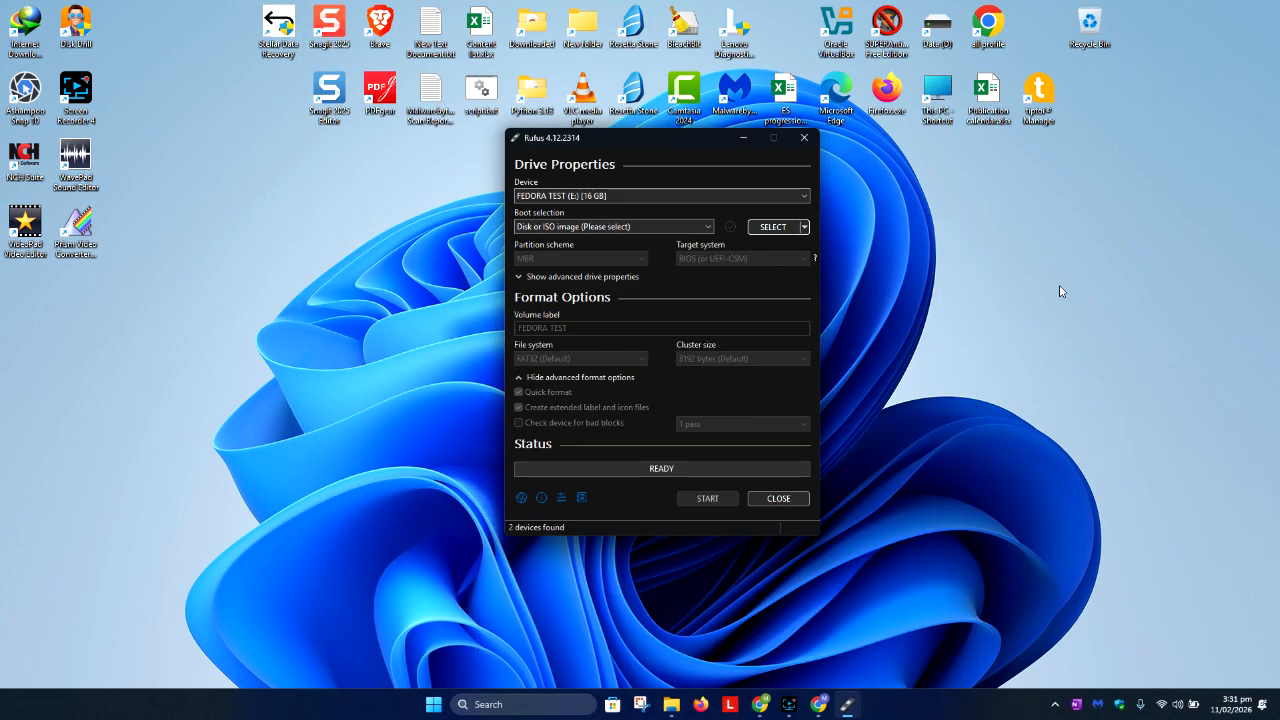
Rename the FEDORA TEST (E:) USB drive as KALI, open it to check its contents, and minimize the window
key(super+e)
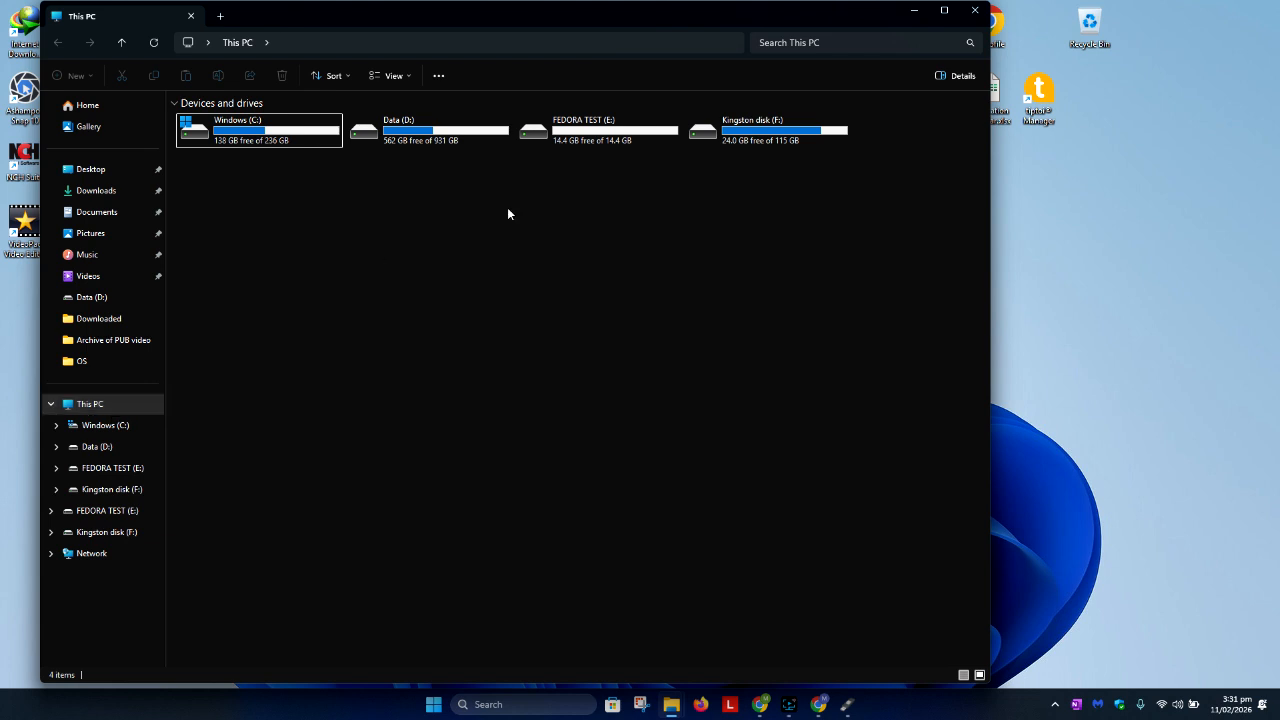
click(600, 132)
key(F2)
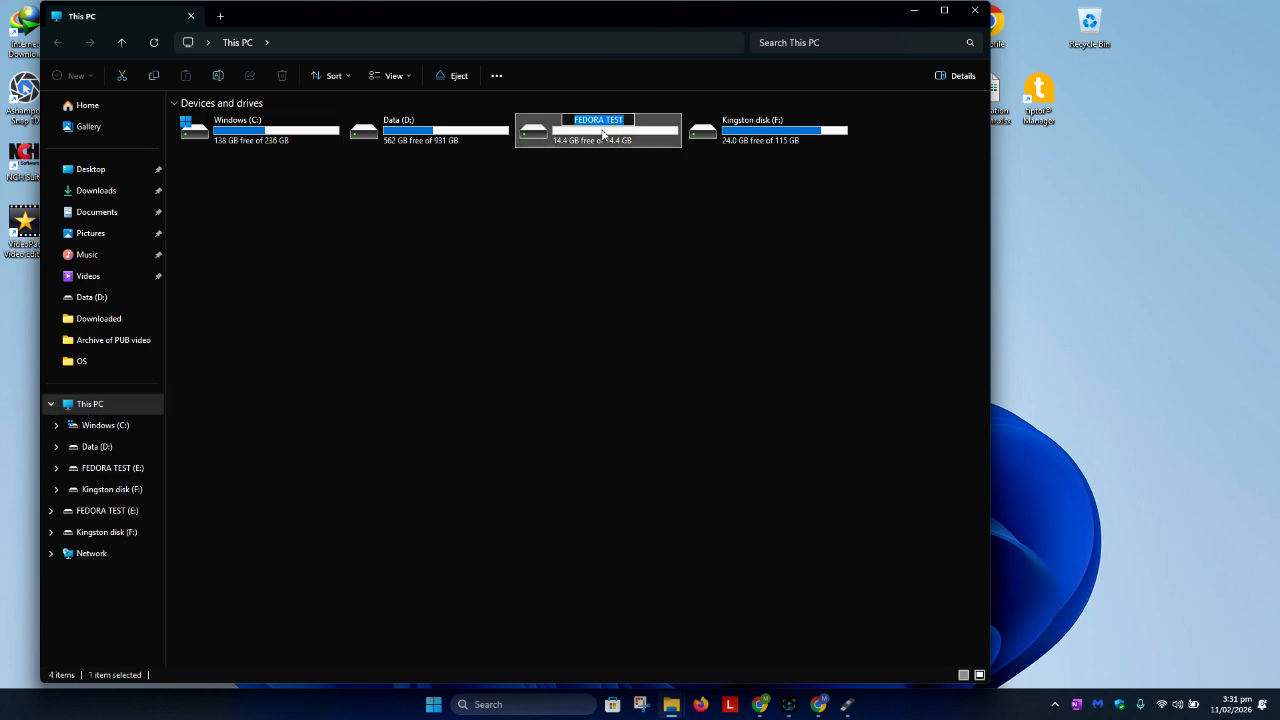
text(USB)
click(611, 238)
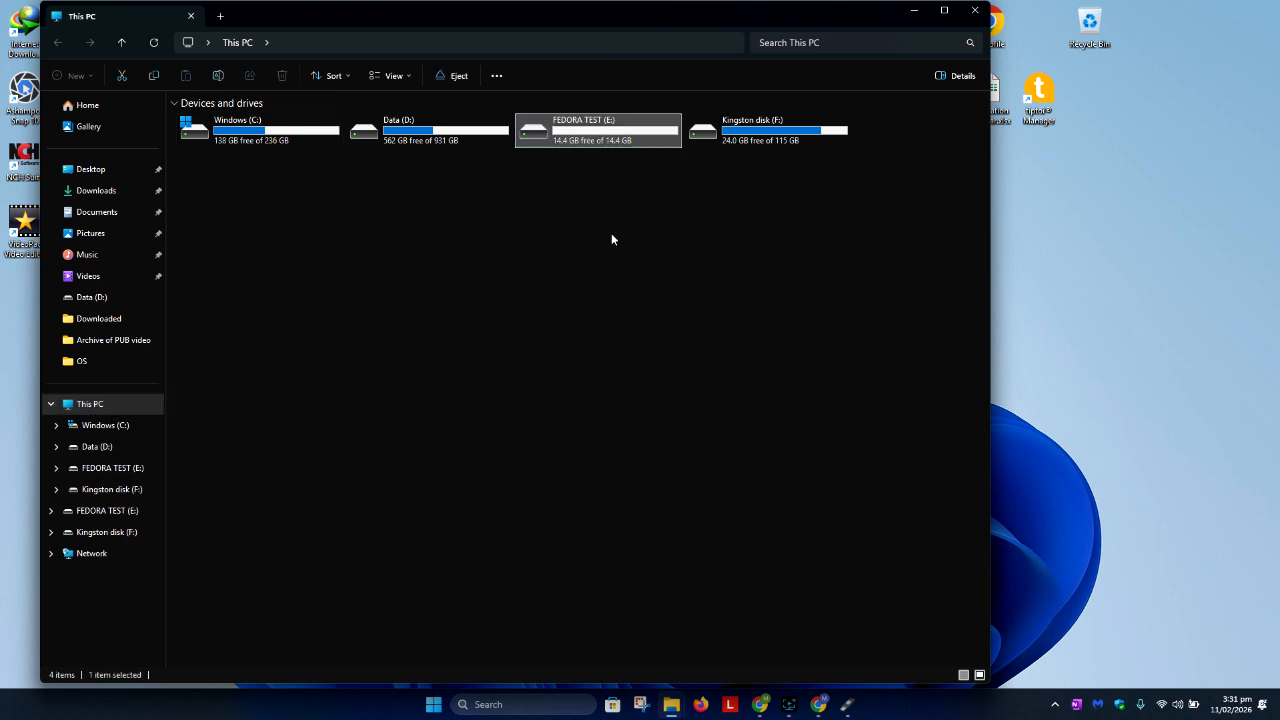
double_click(596, 141)
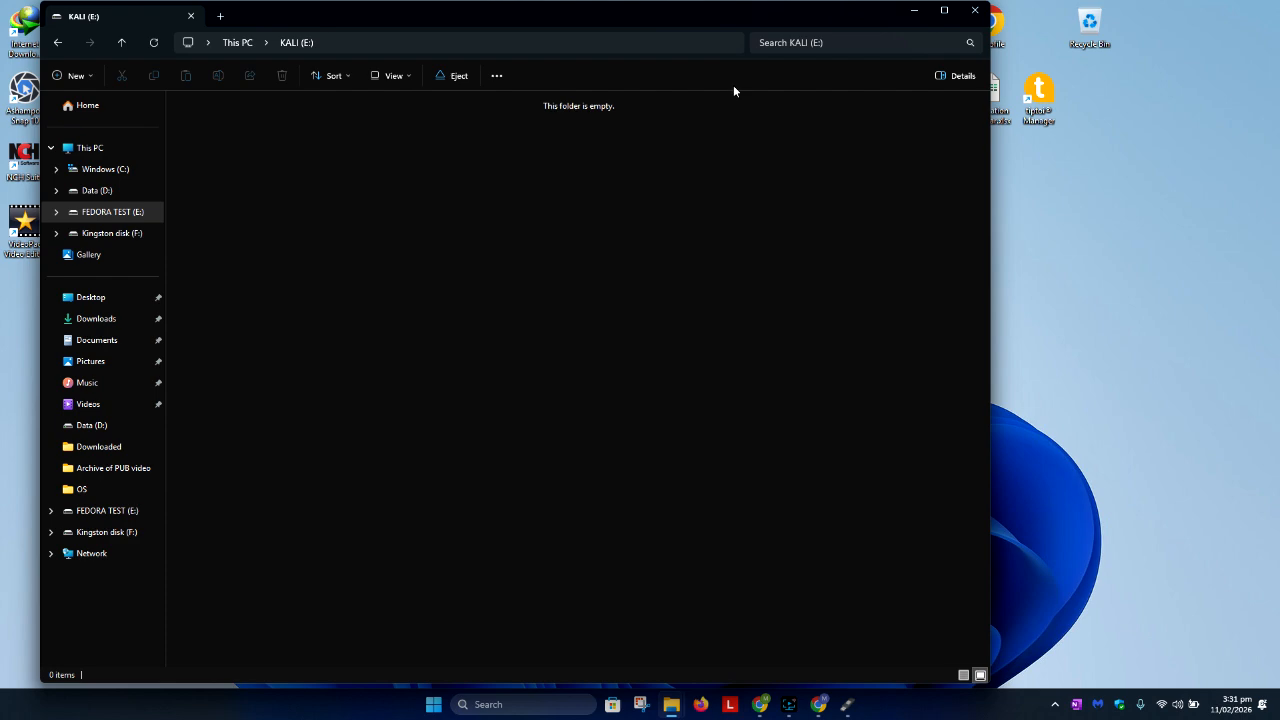
click(914, 11)
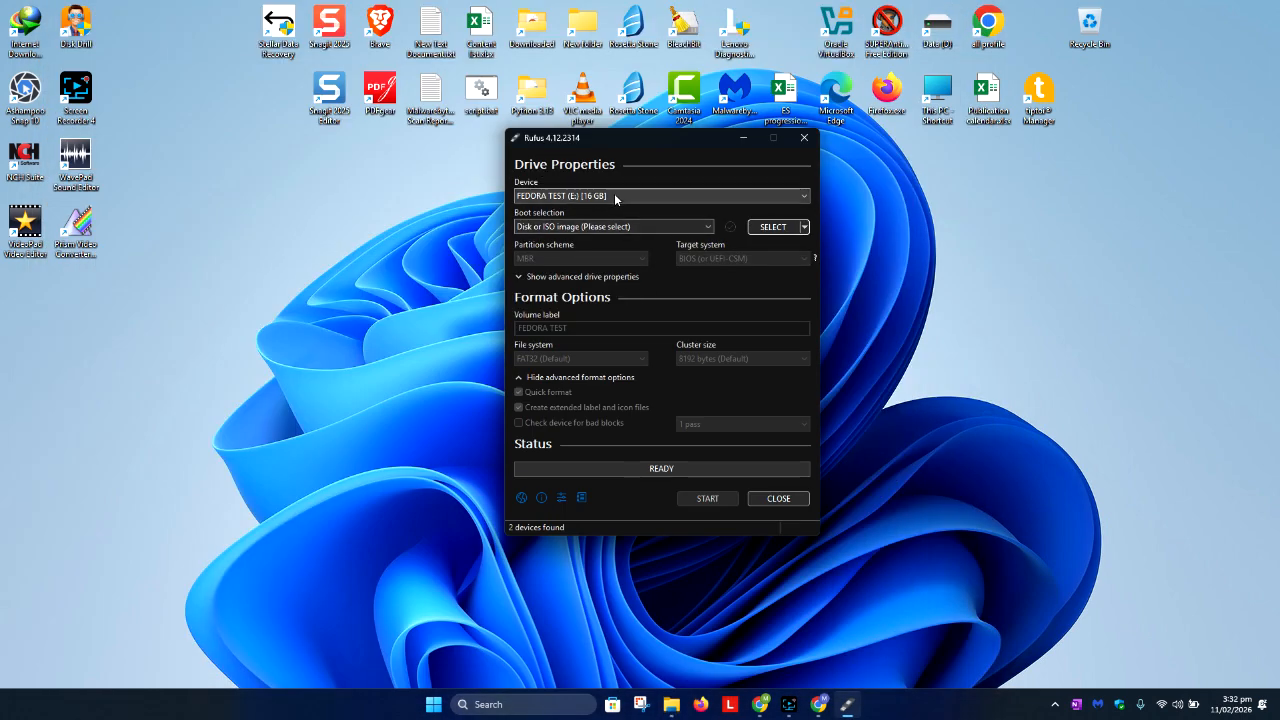
Set FEDORA TEST (E:) [16 GB] as the target device and load Liux kal 2025.3 installer amd64.iso as the boot image
click(622, 196)
click(604, 209)
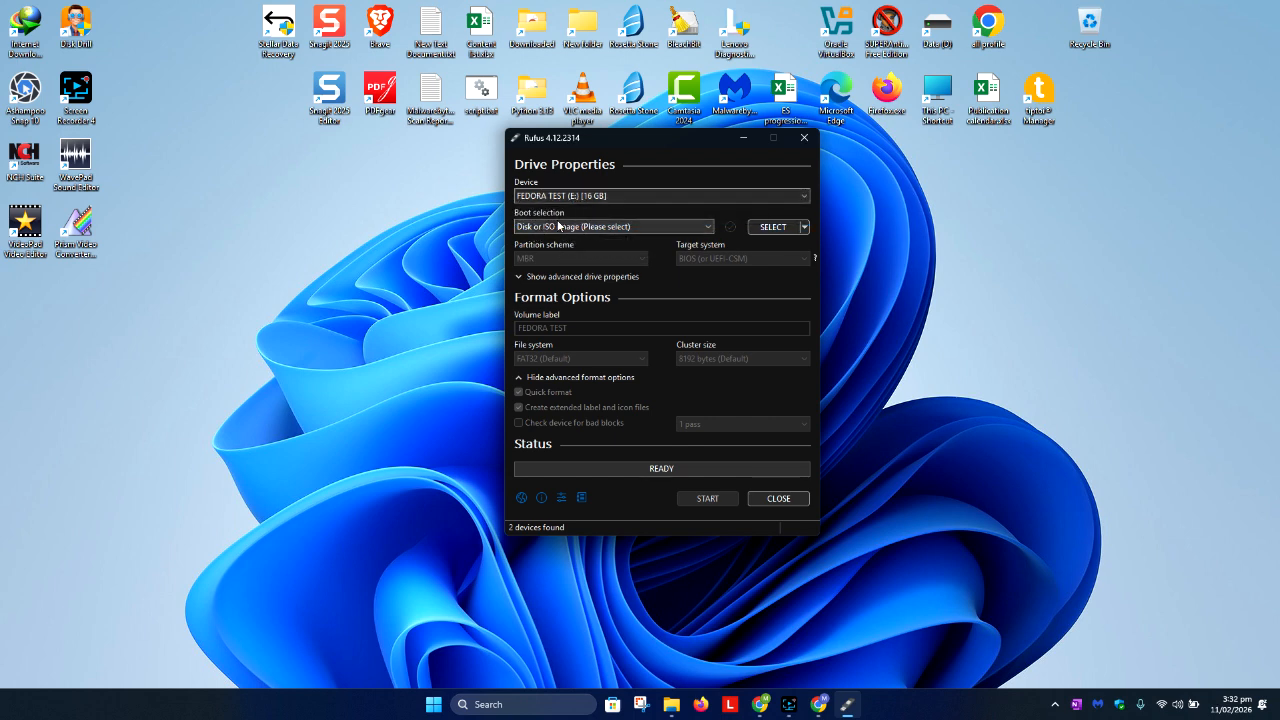
click(771, 227)
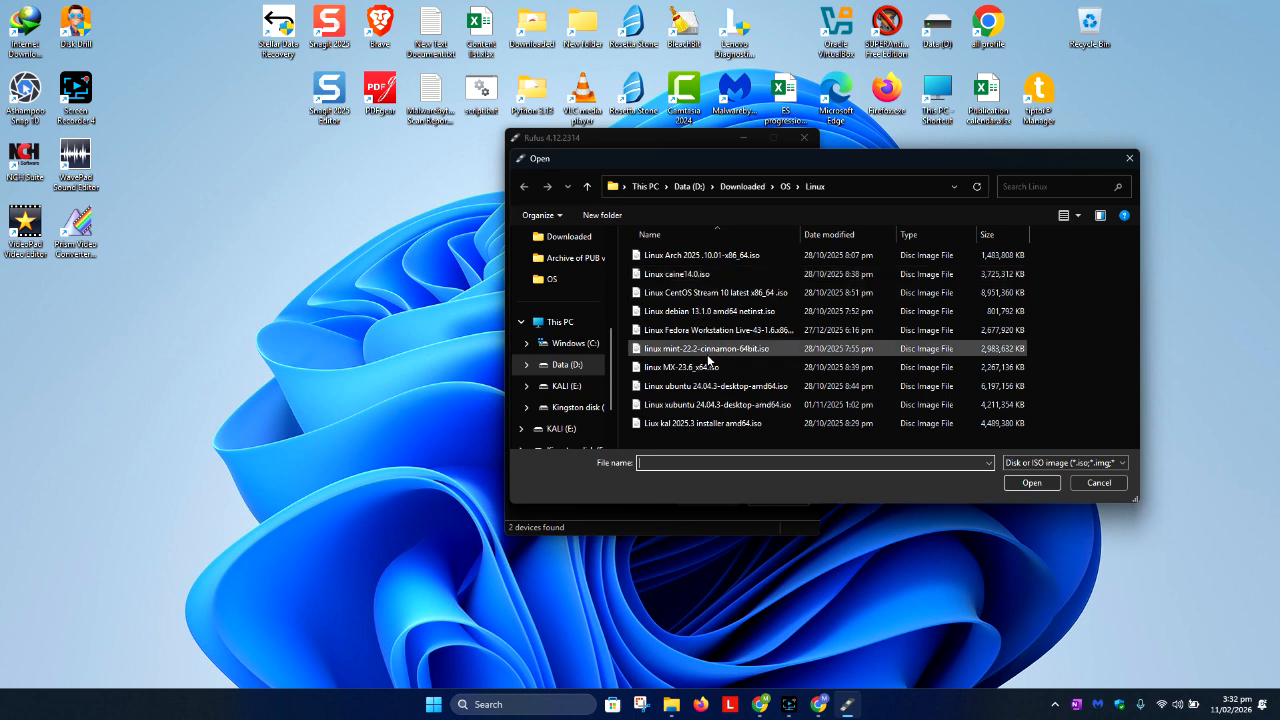
double_click(685, 426)
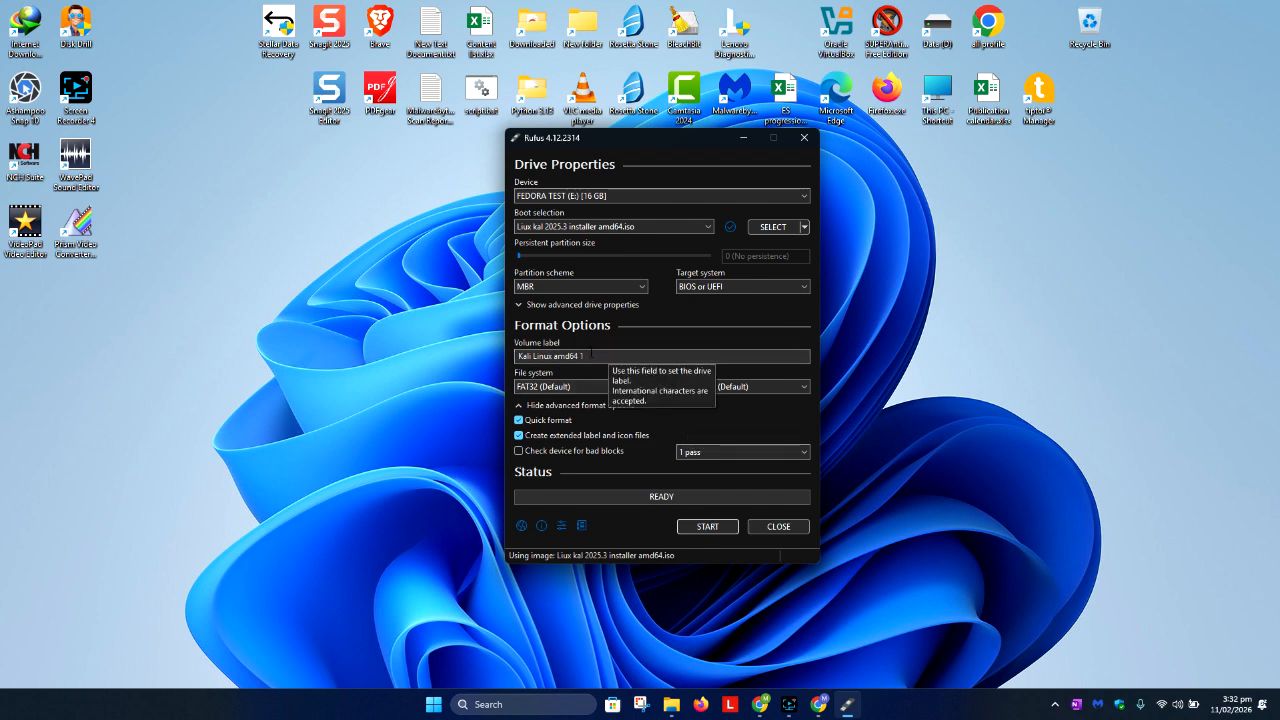
Start writing the USB drive in ISO Image mode, accepting the Grub and Syslinux file downloads and the erasure of all its data
drag(591, 354, 519, 357)
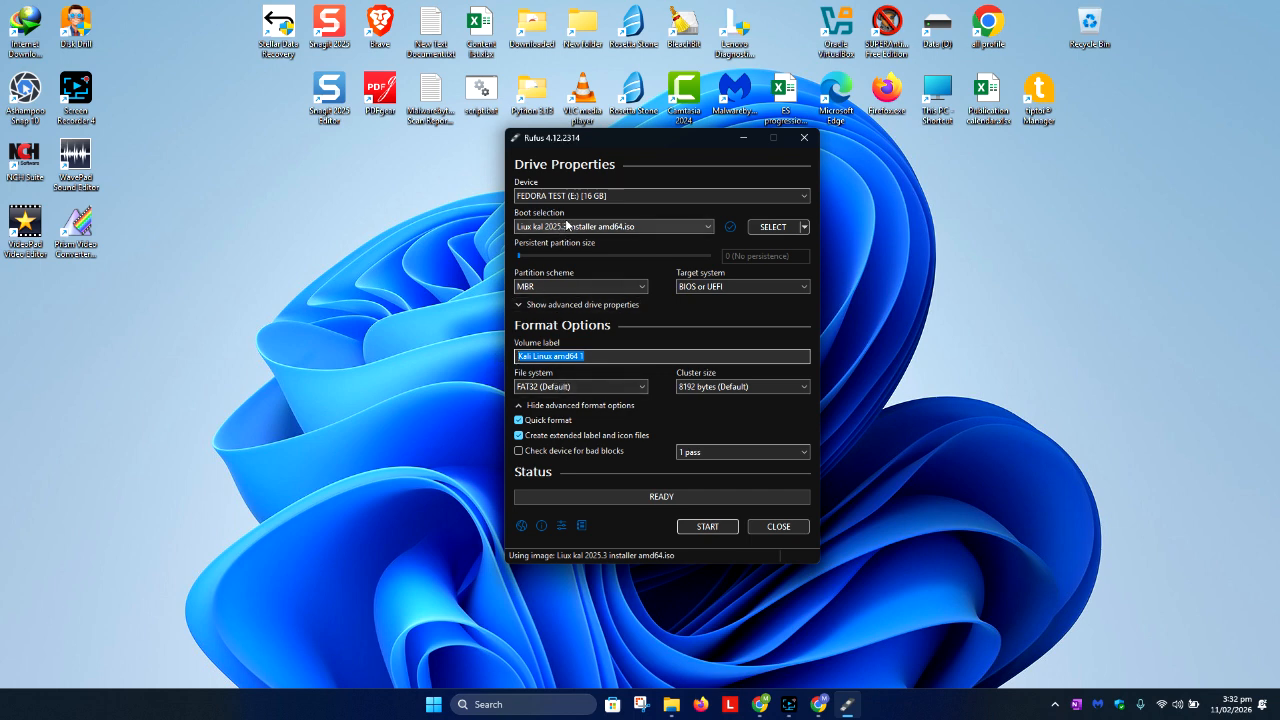
click(700, 527)
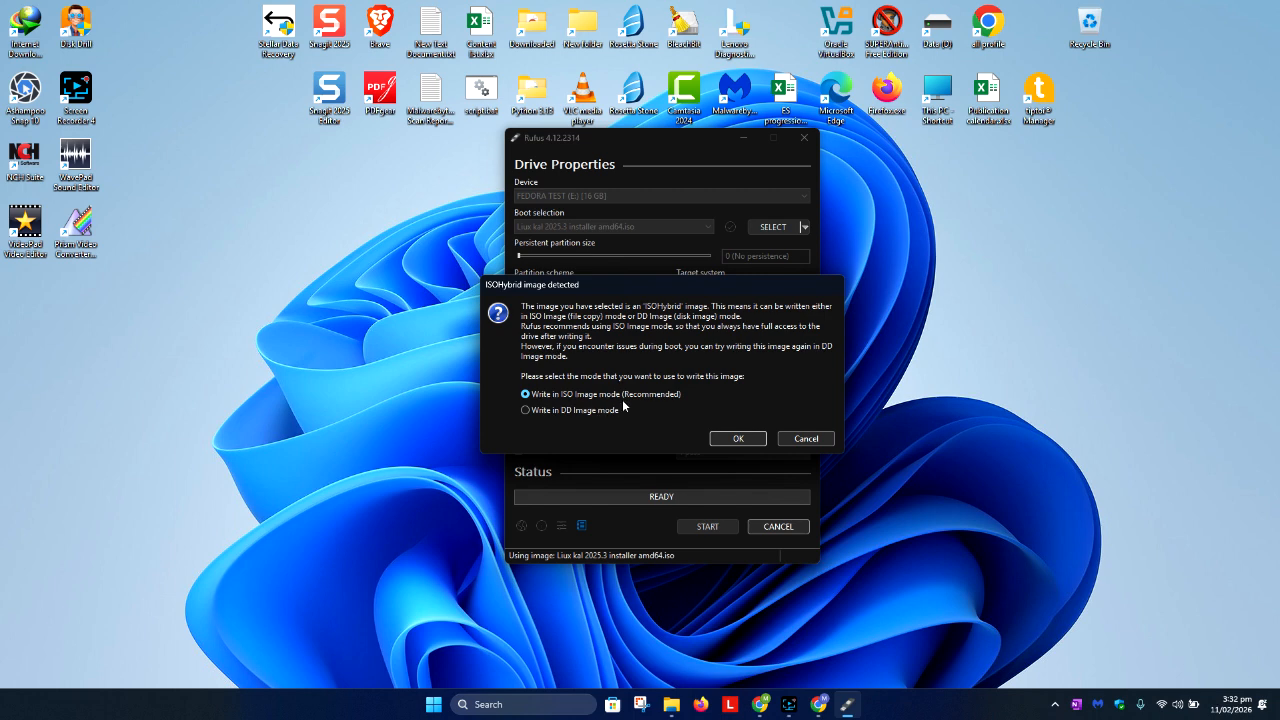
click(740, 439)
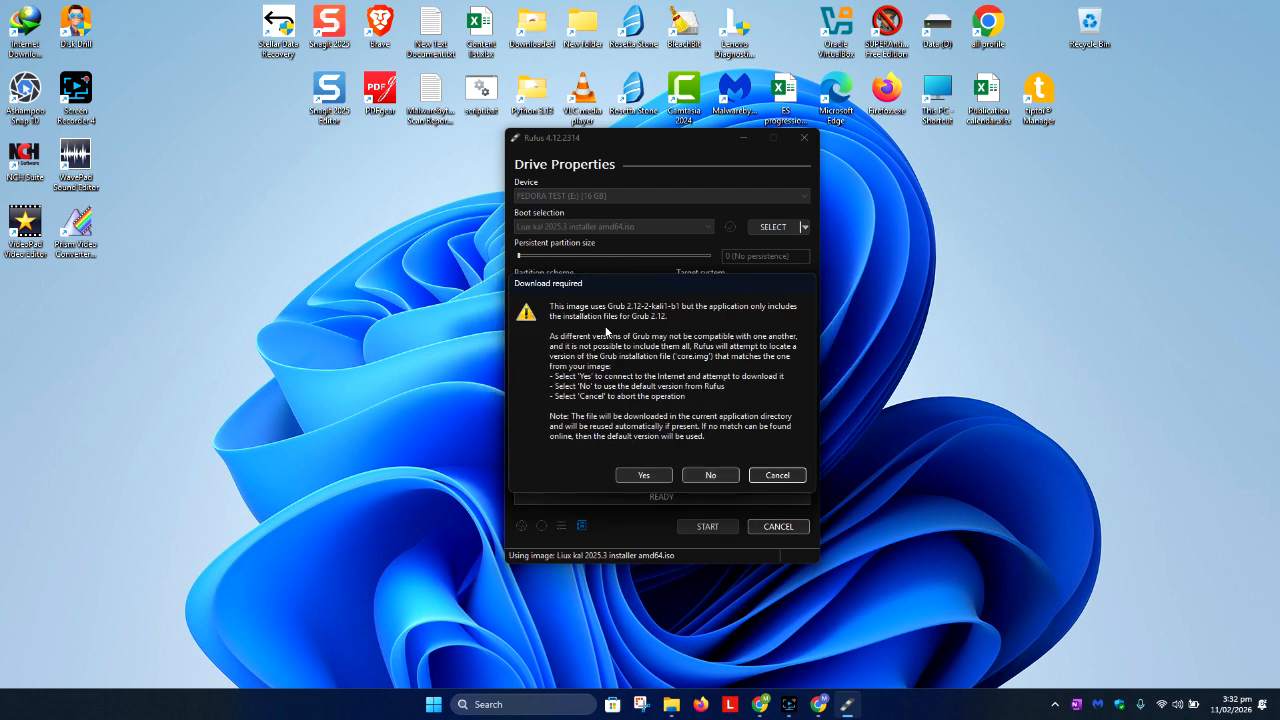
click(659, 479)
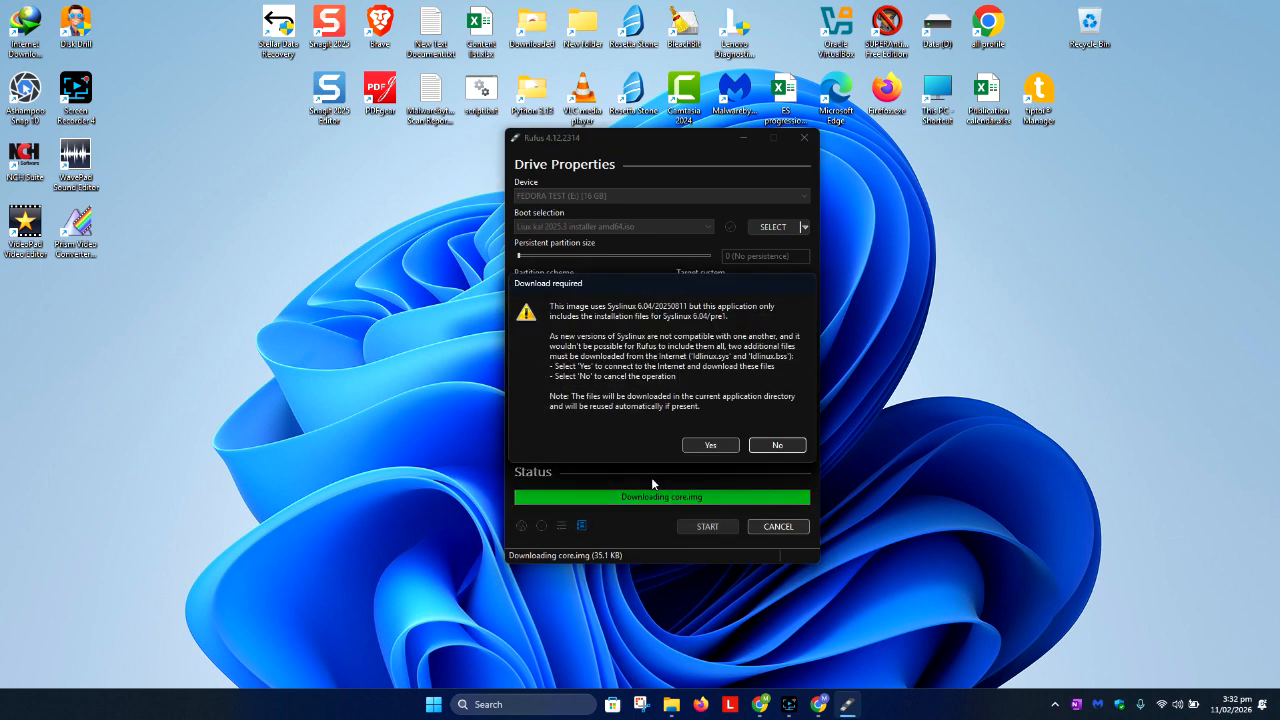
click(704, 446)
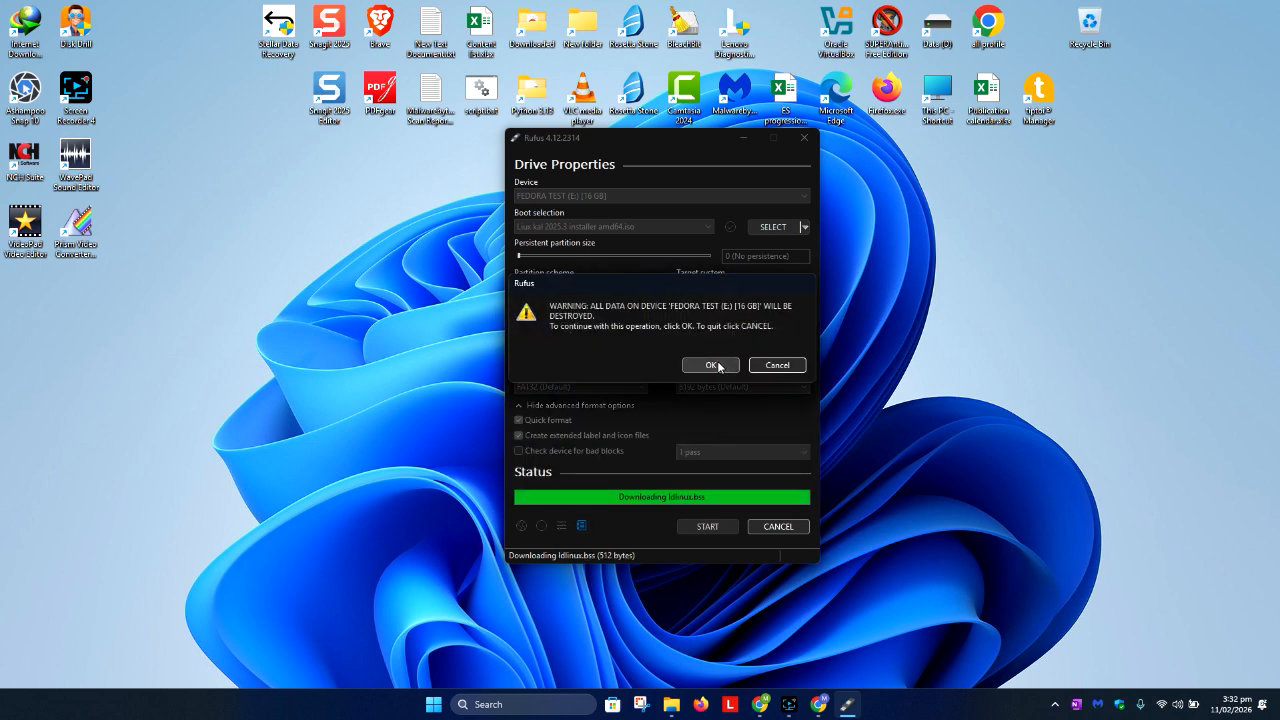
click(714, 365)
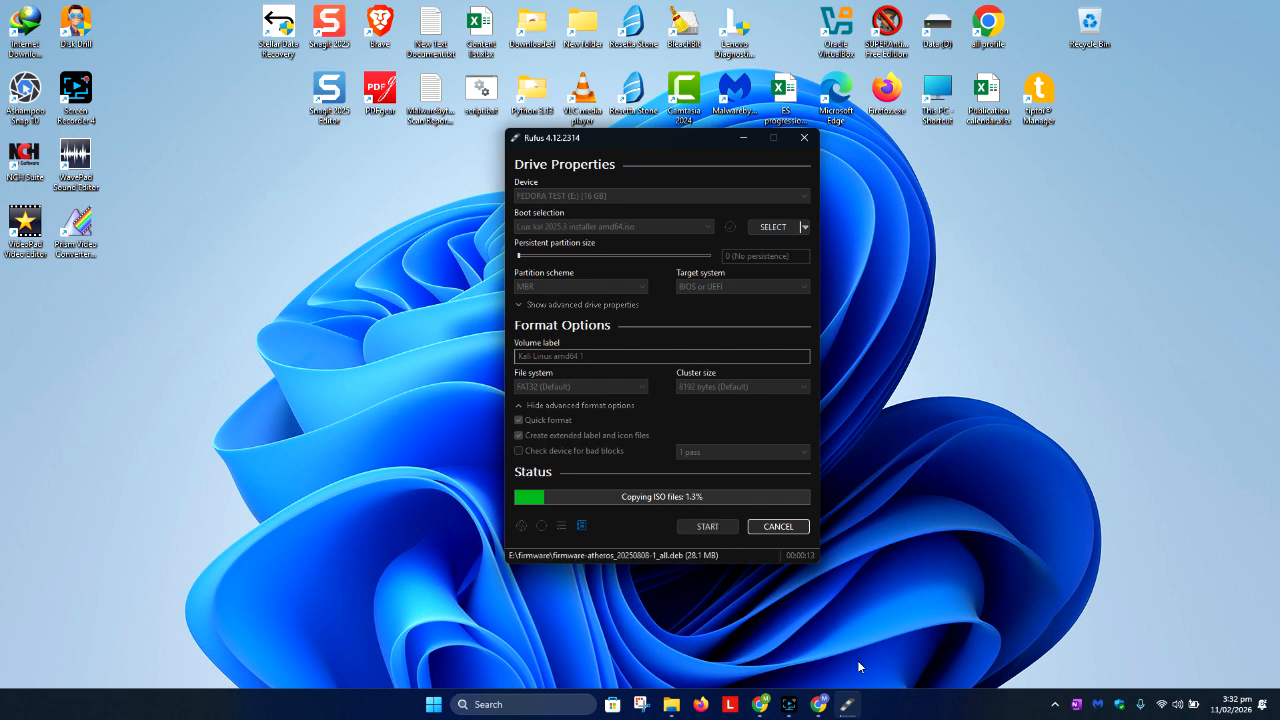
click(790, 708)
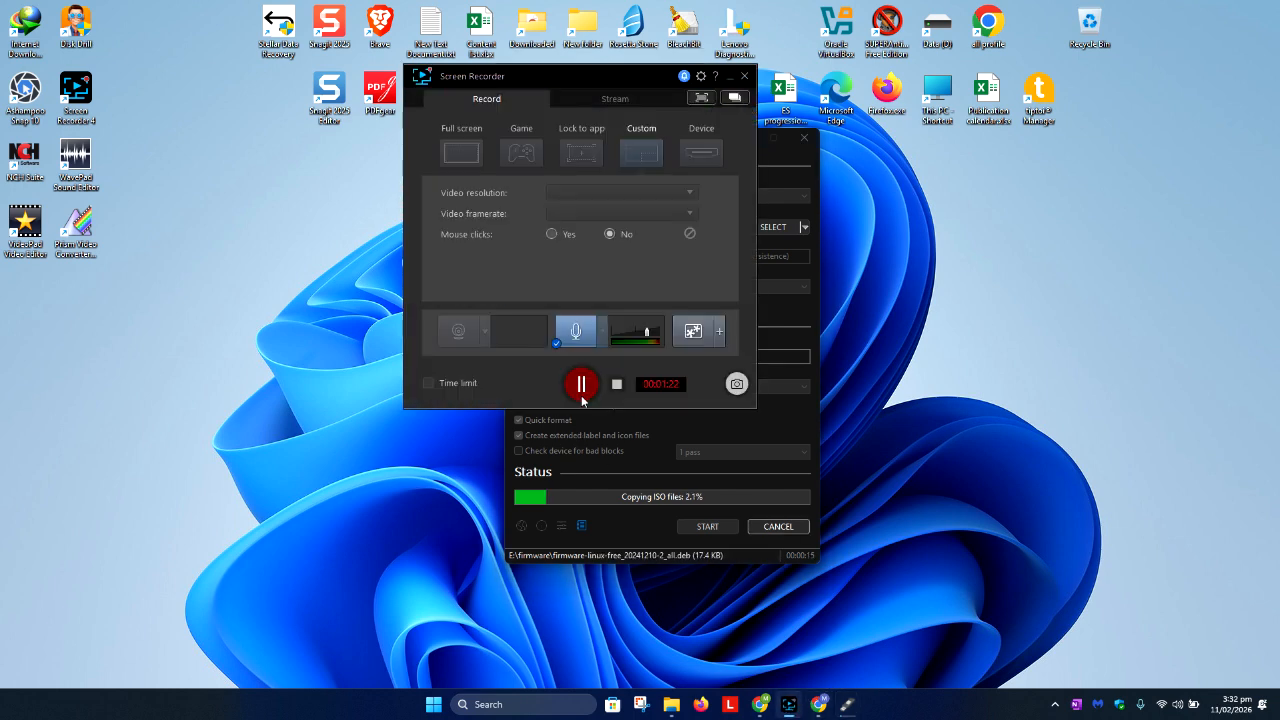
click(580, 383)
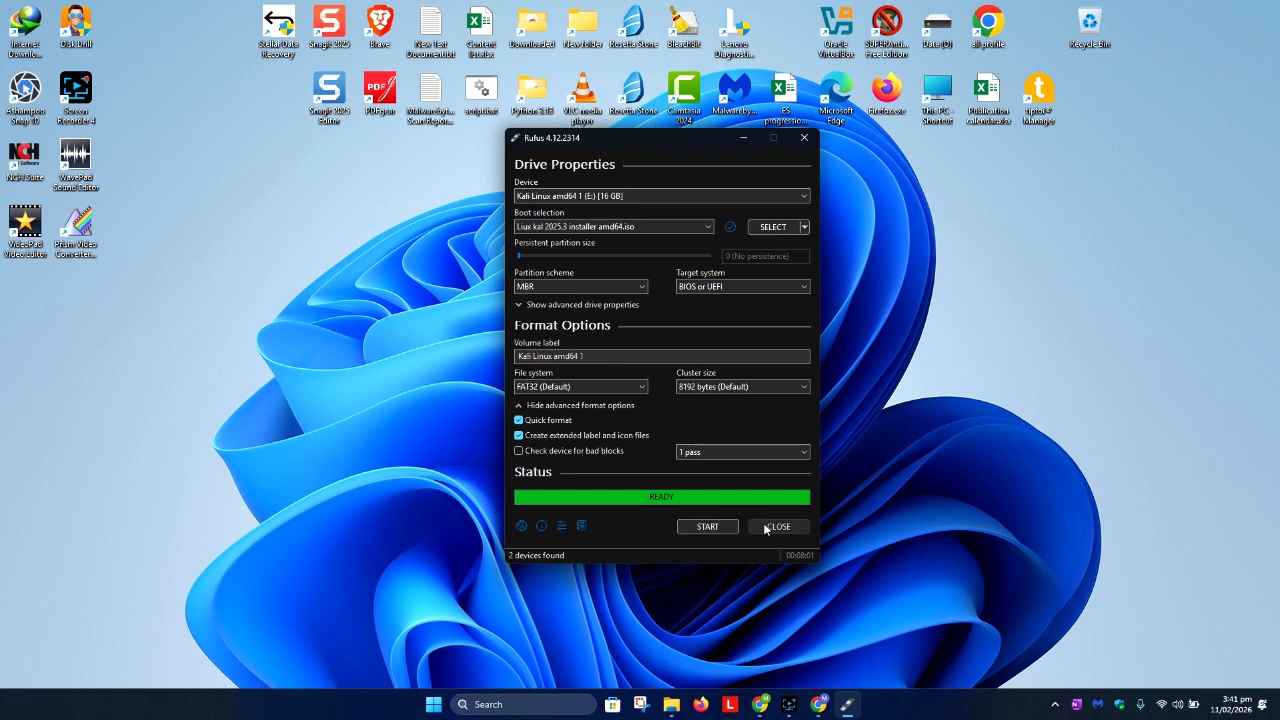
Close Rufus and open the KALI LINUX (E:) drive in File Explorer to check the written installer files
click(777, 526)
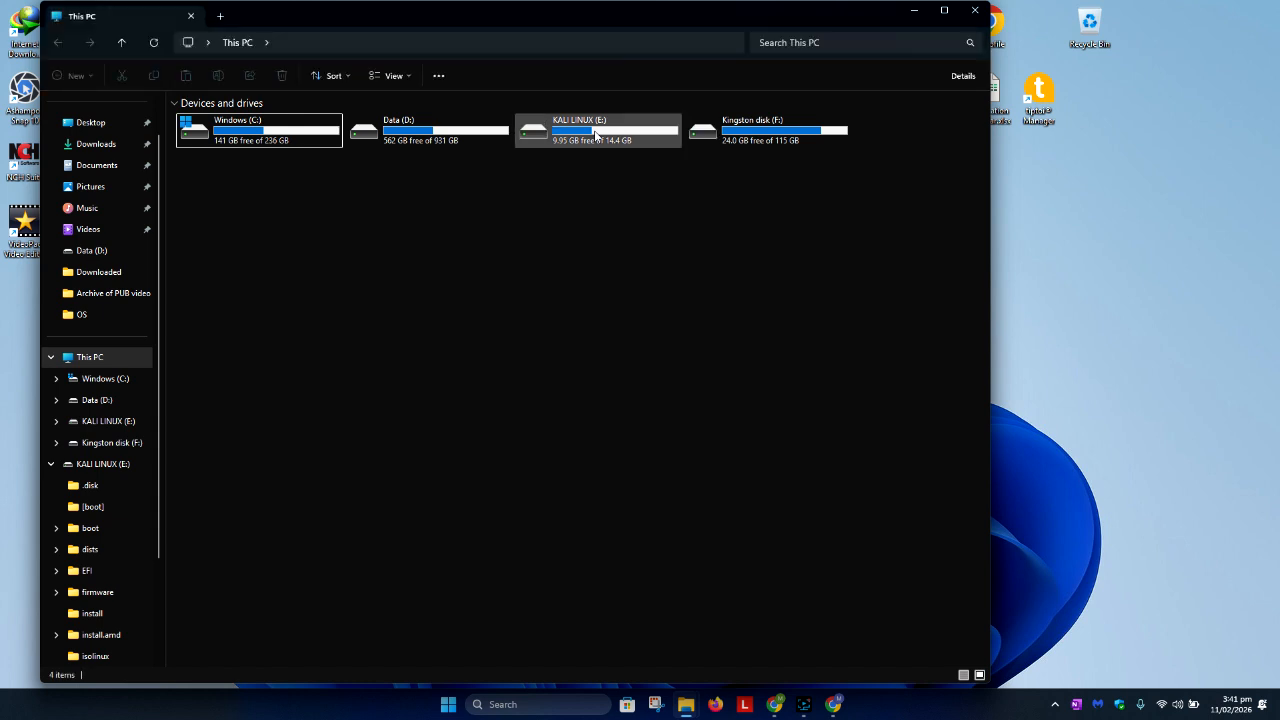
click(606, 140)
double_click(594, 131)
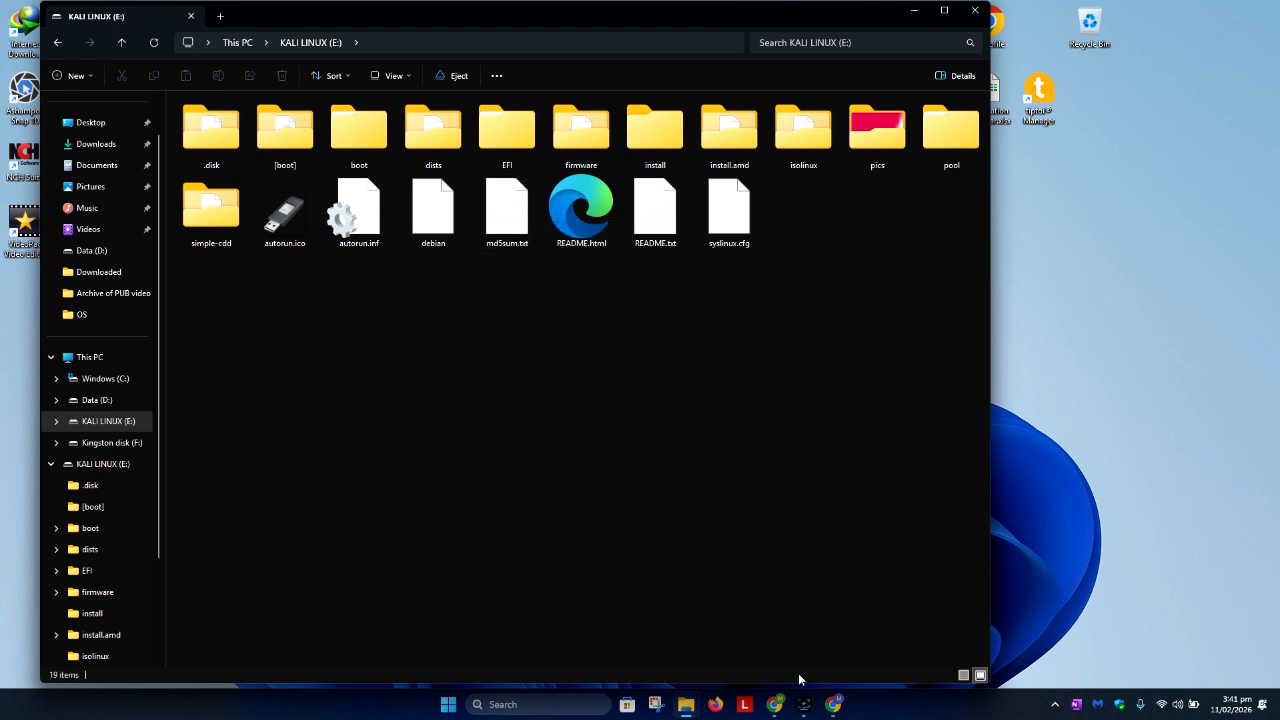
click(803, 705)
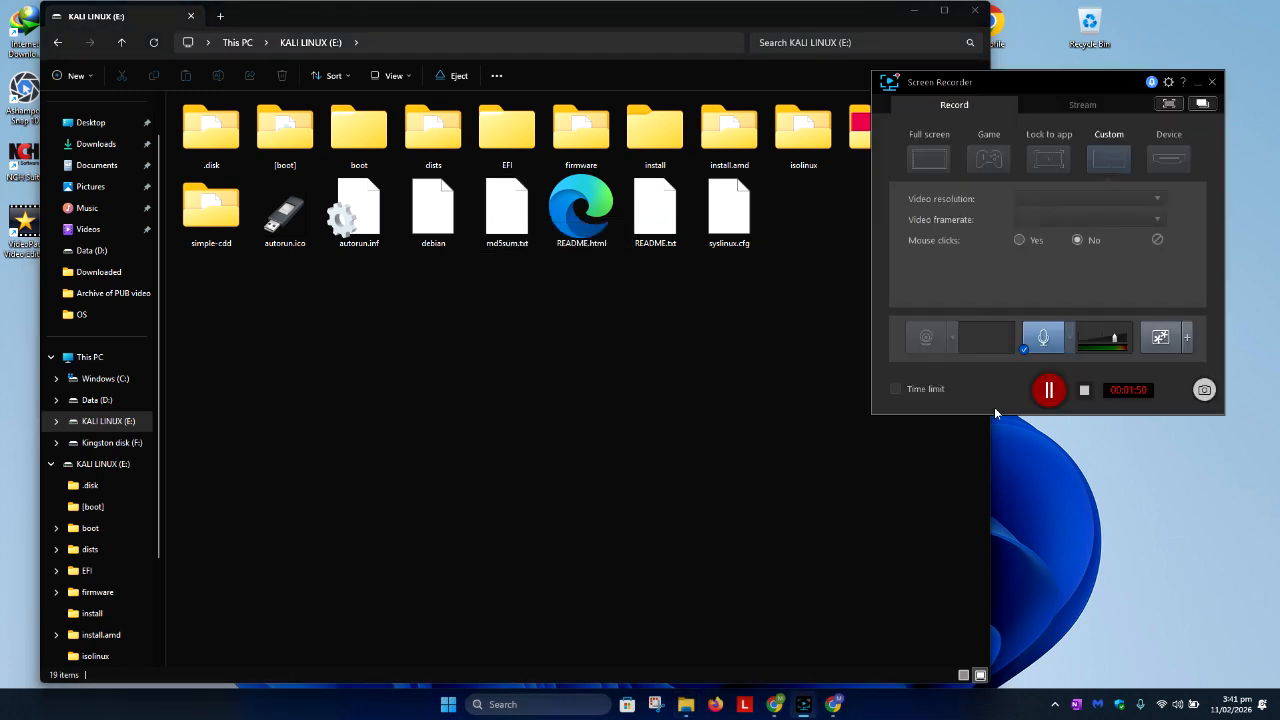